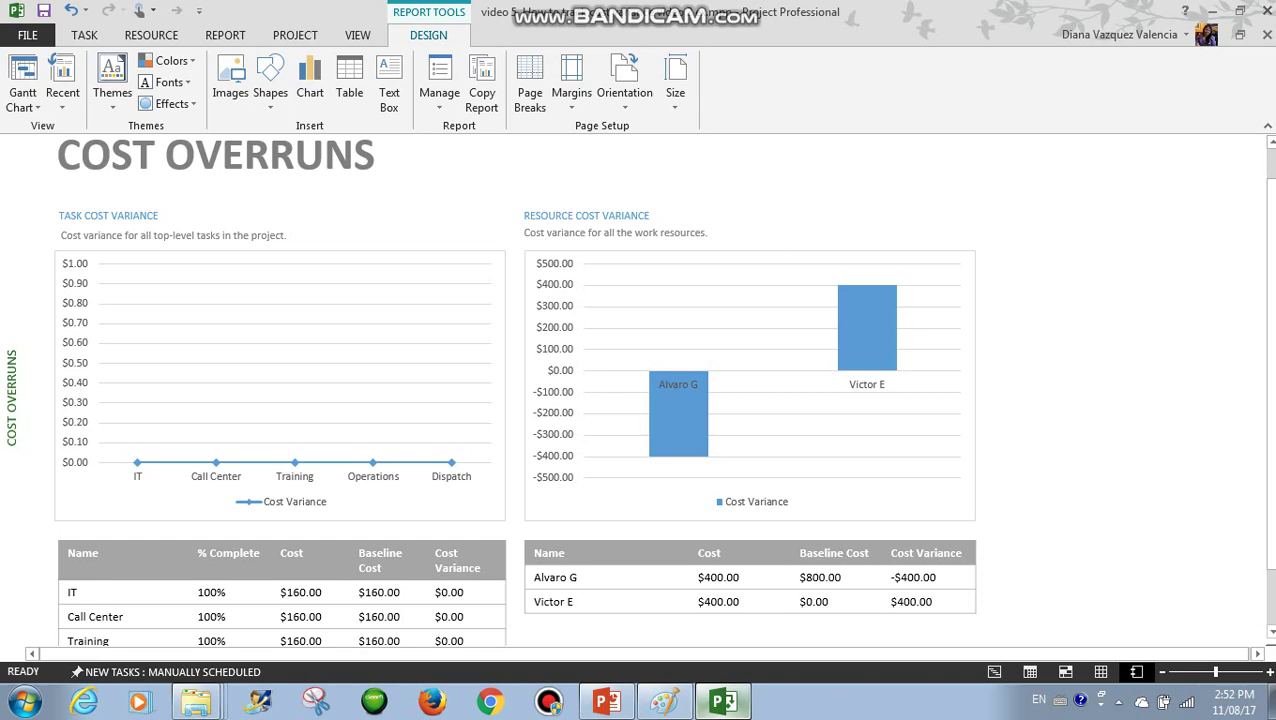
# Step: Switch to the PowerPoint presentation and review the slides on assigning a cost resource and entering material resources
pyautogui.hotkey('alt', 'Tab')
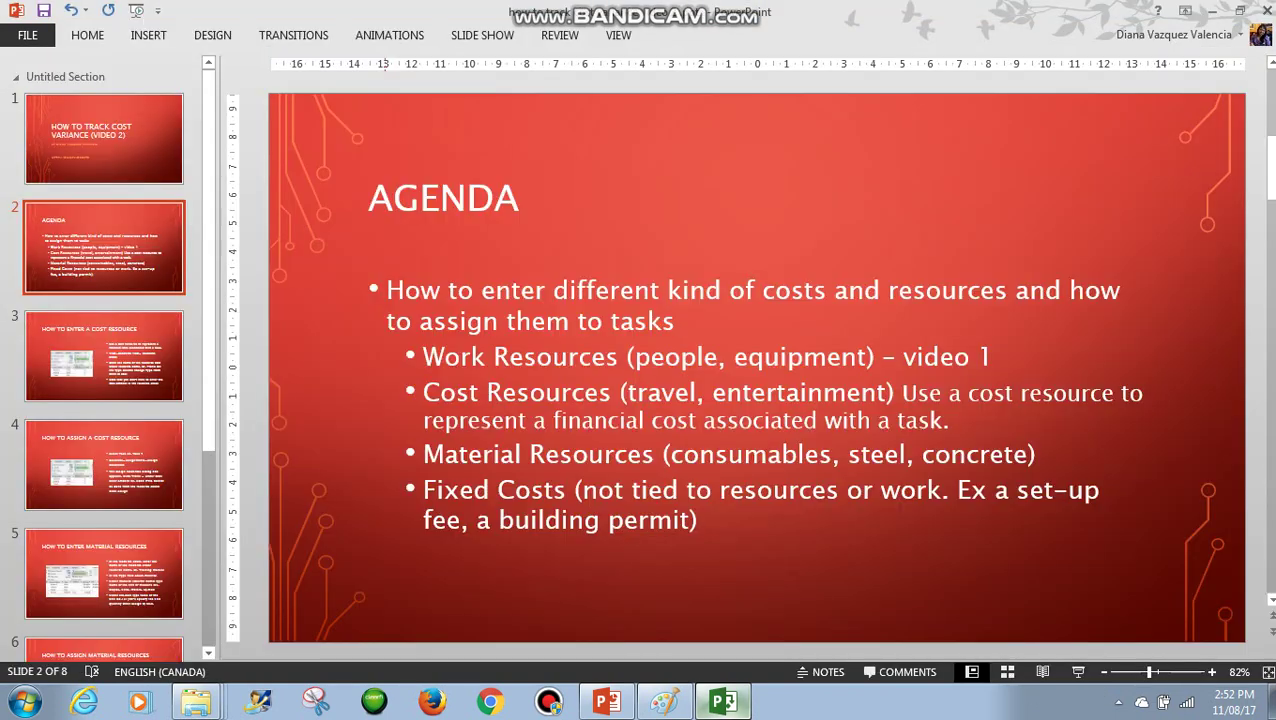
pyautogui.click(108, 466)
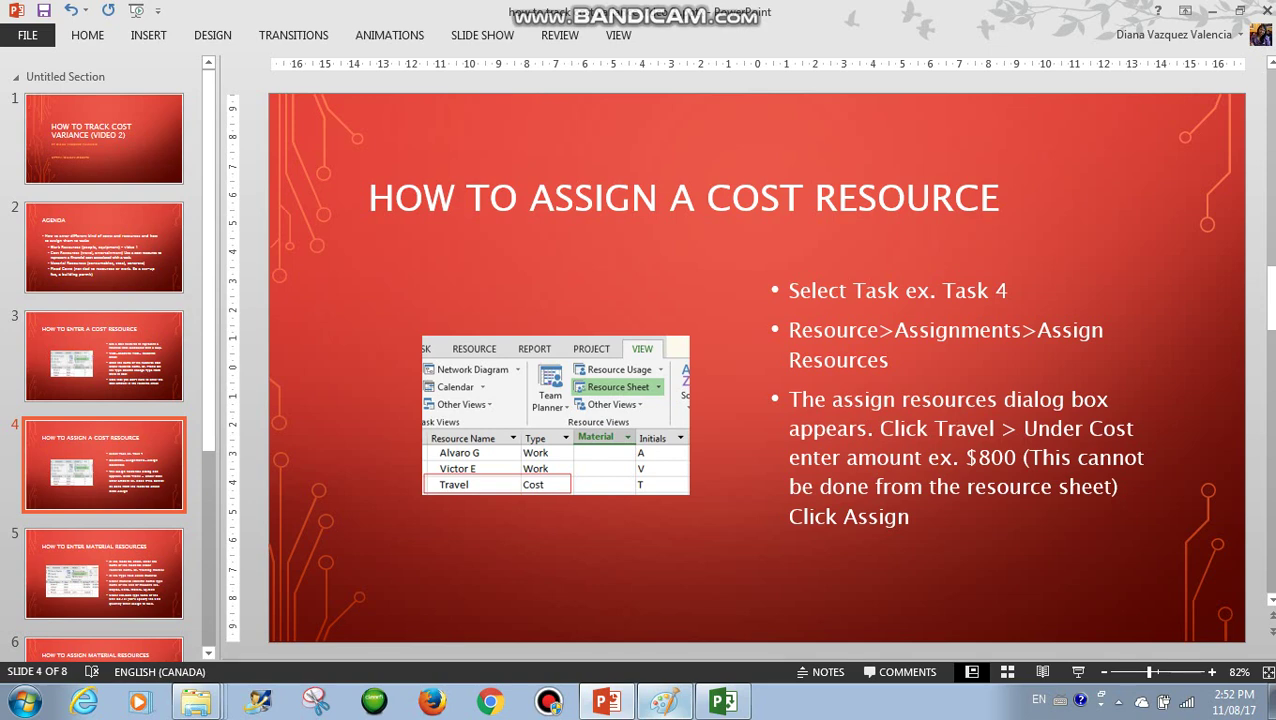
pyautogui.click(98, 568)
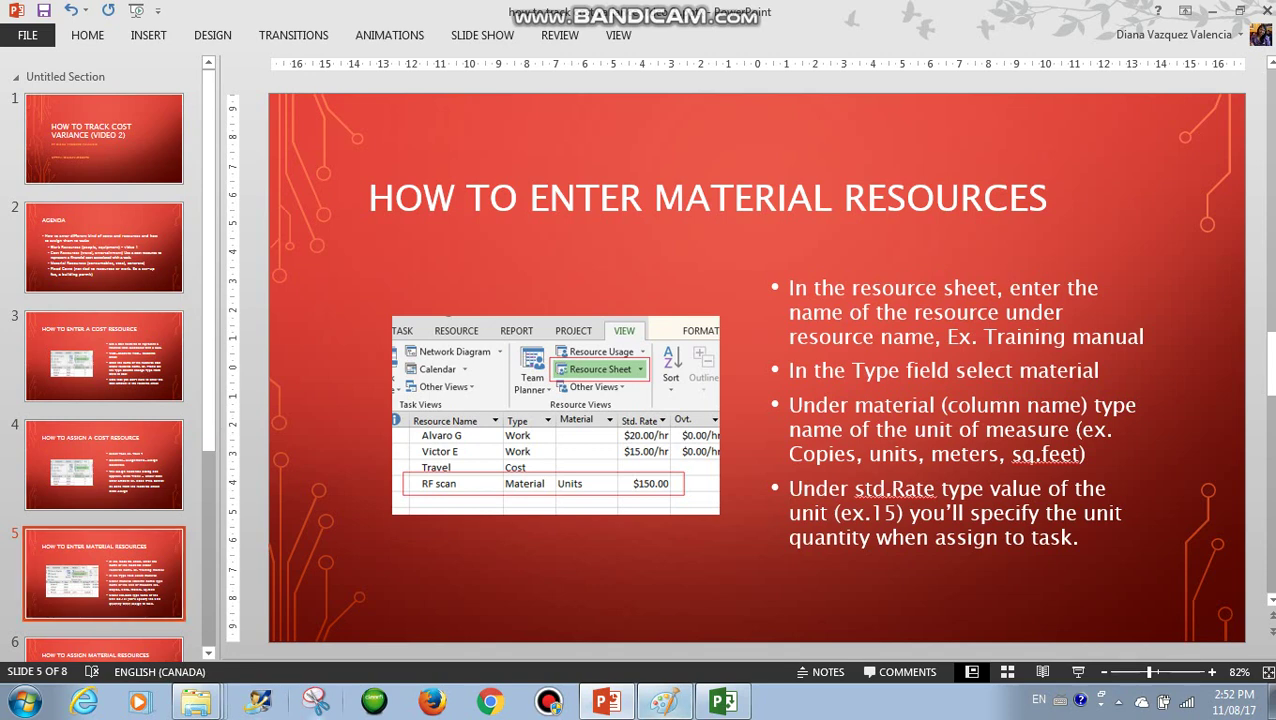
# Step: Switch to Microsoft Project and add a resource named Travel with type Cost to the Resource Sheet
pyautogui.click(723, 702)
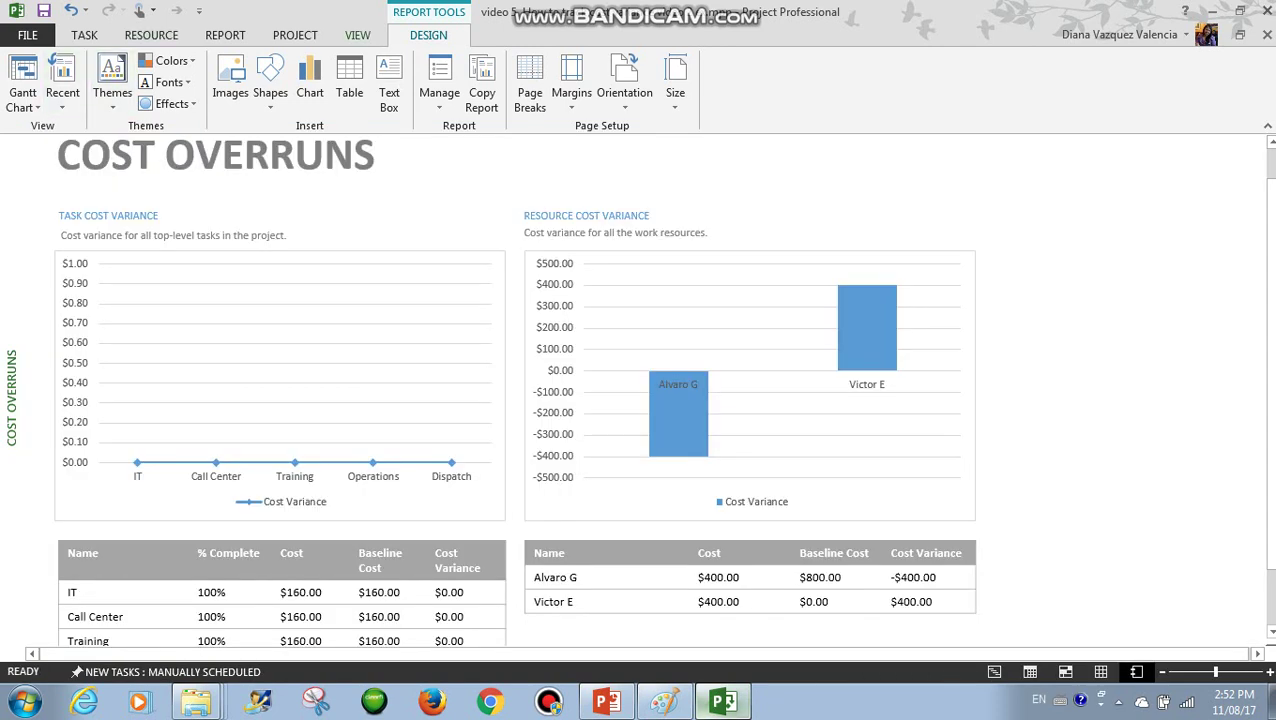
pyautogui.click(357, 35)
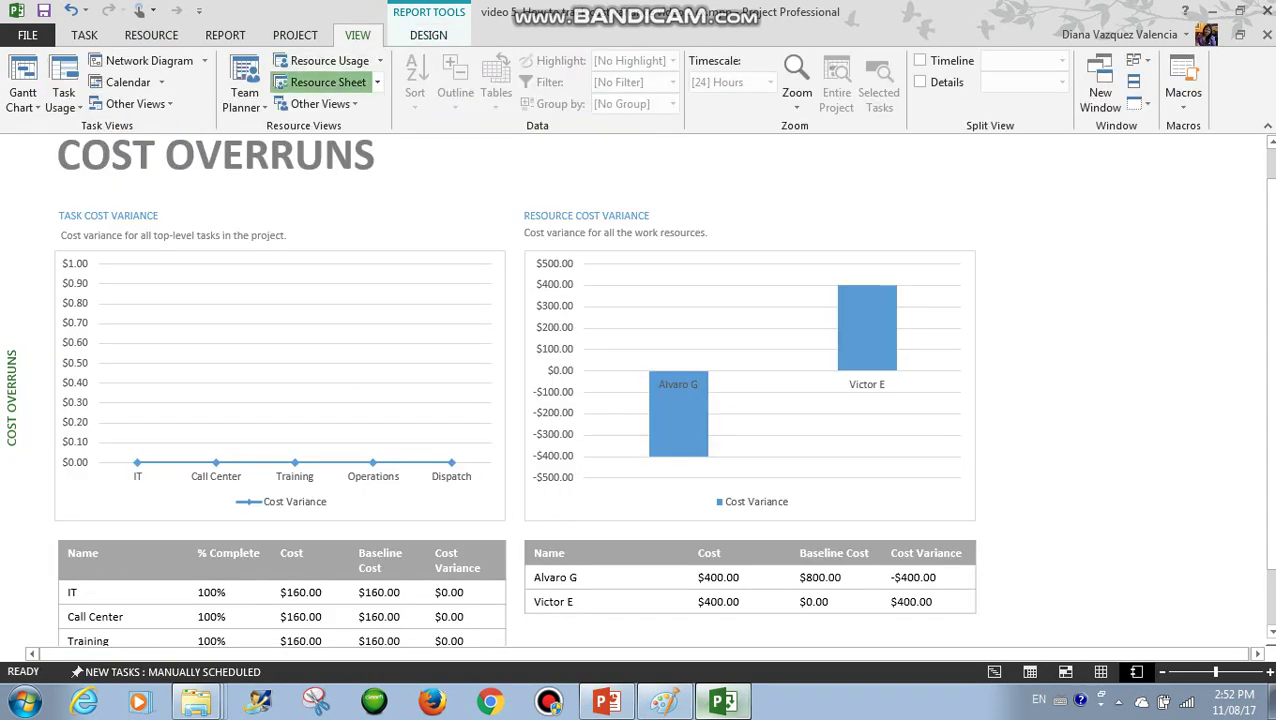
pyautogui.click(326, 82)
pyautogui.click(151, 222)
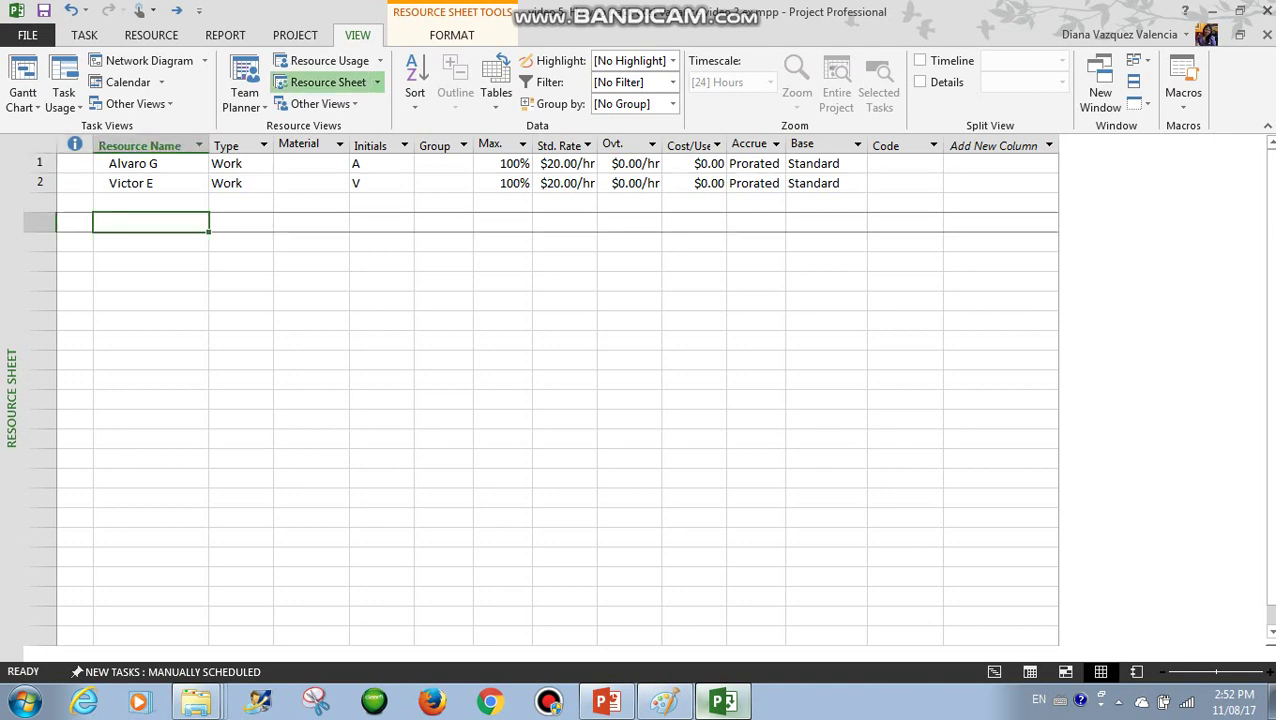
pyautogui.click(151, 203)
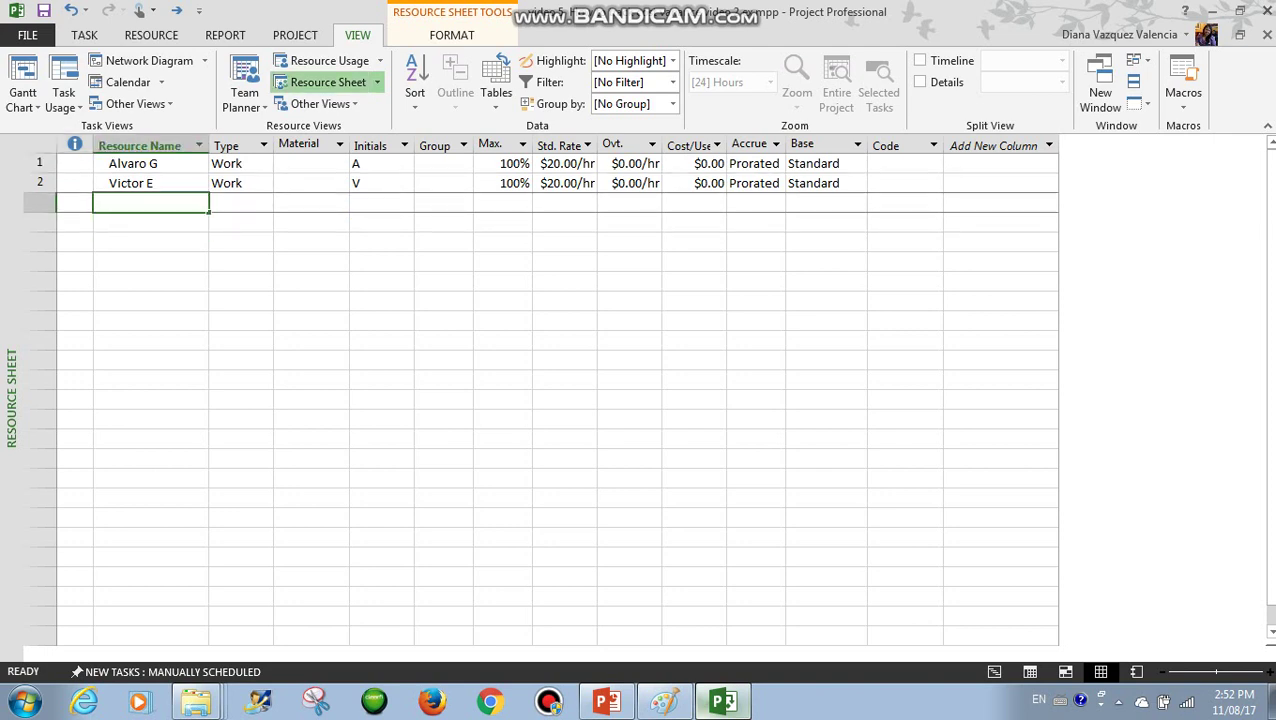
pyautogui.write('Travel')
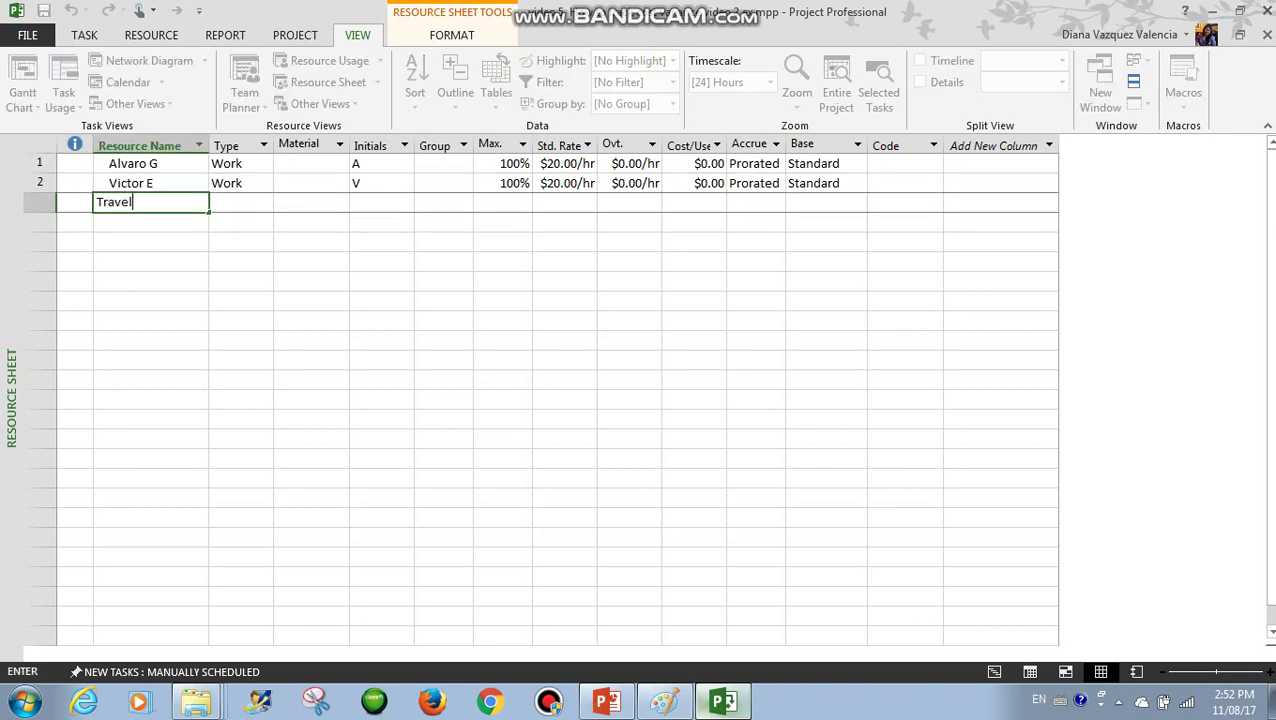
pyautogui.press('Tab')
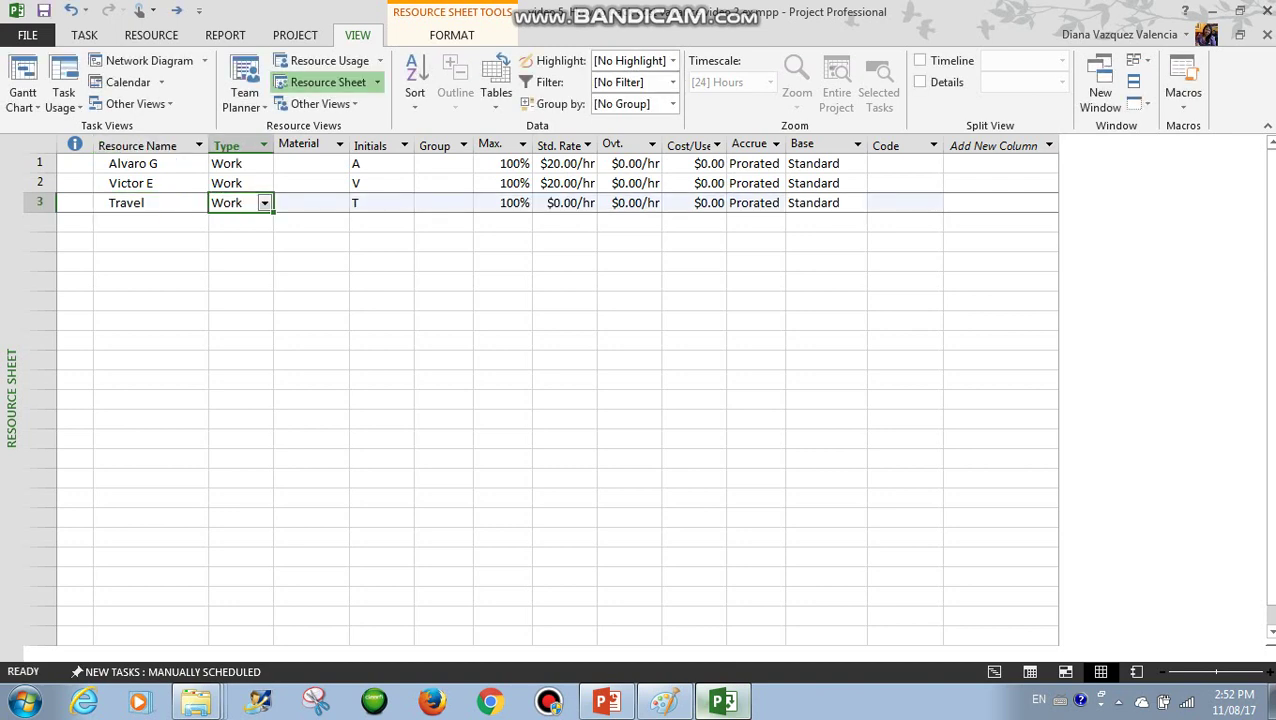
pyautogui.click(264, 203)
pyautogui.click(236, 247)
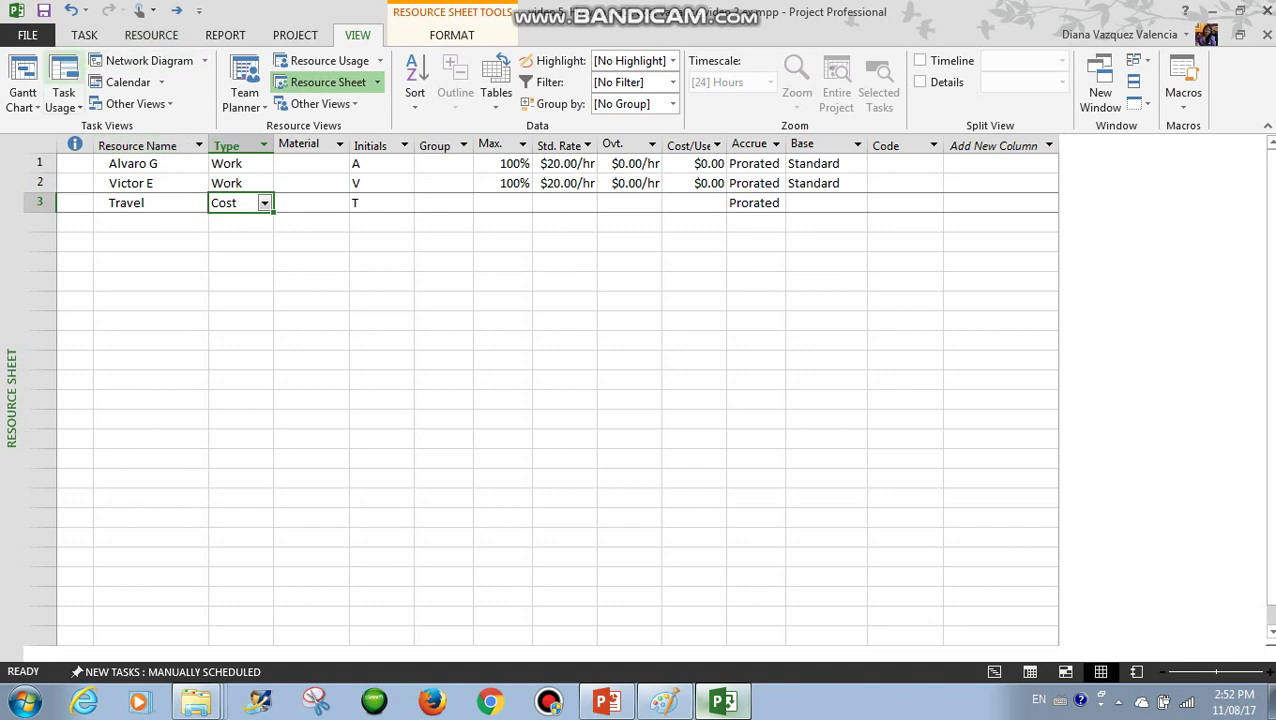
# Step: Assign the Travel resource to the IT task in the Gantt Chart with a cost of $800
pyautogui.click(23, 75)
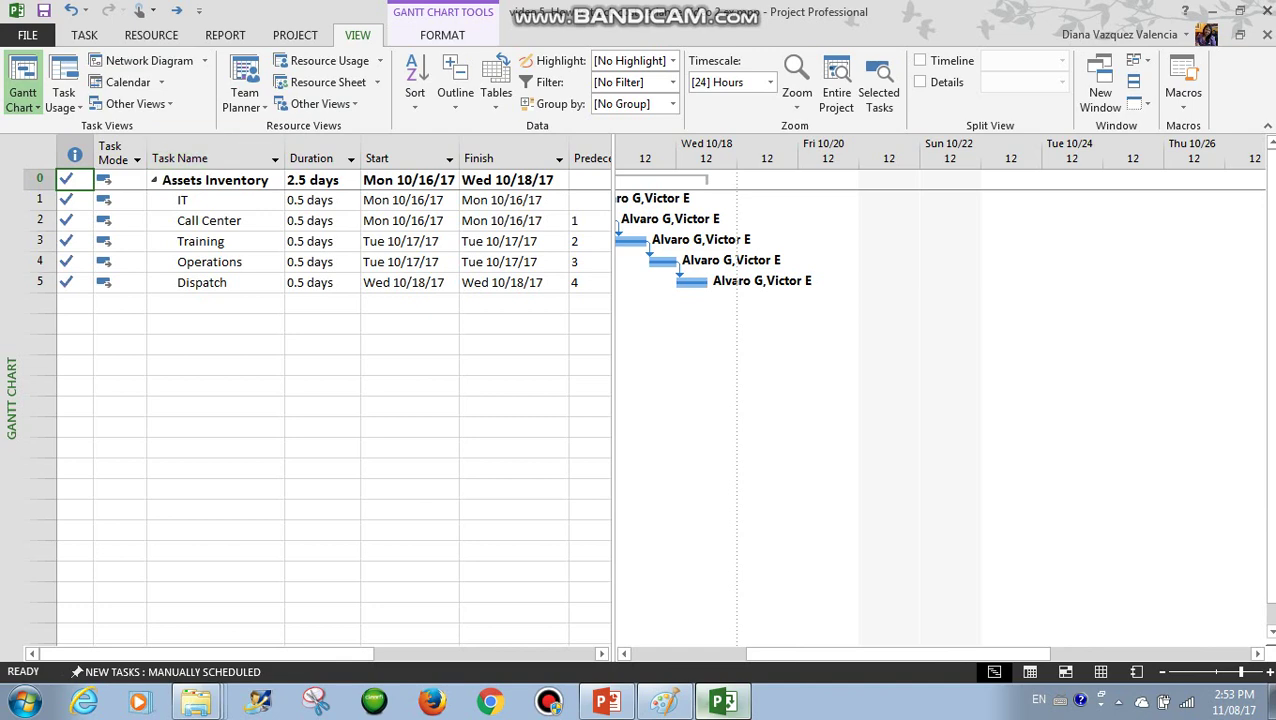
pyautogui.click(215, 200)
pyautogui.click(151, 35)
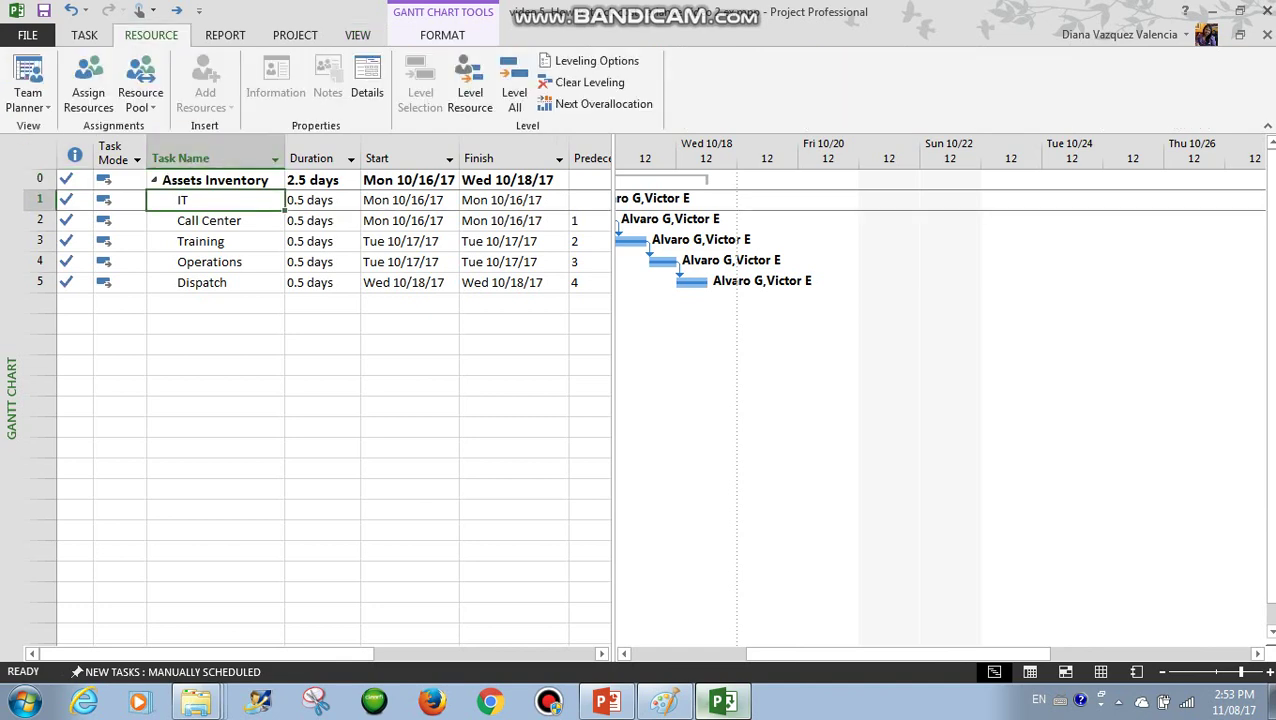
pyautogui.click(88, 82)
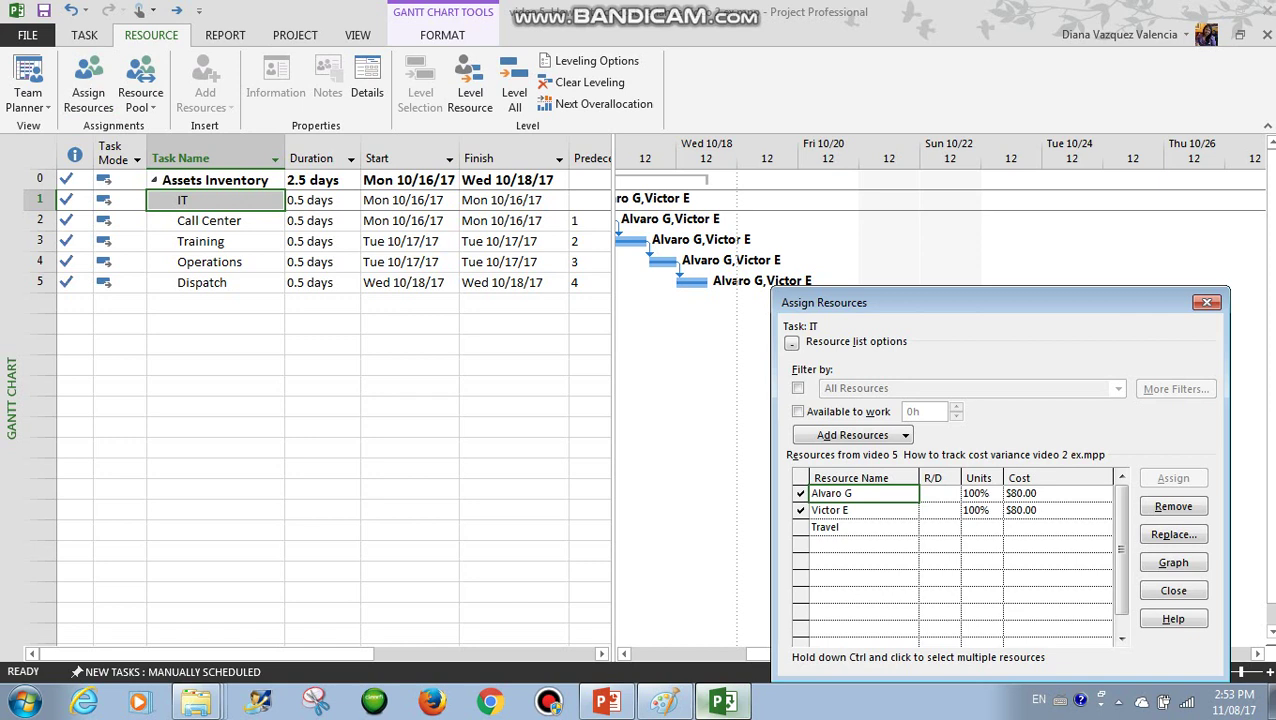
pyautogui.click(1057, 527)
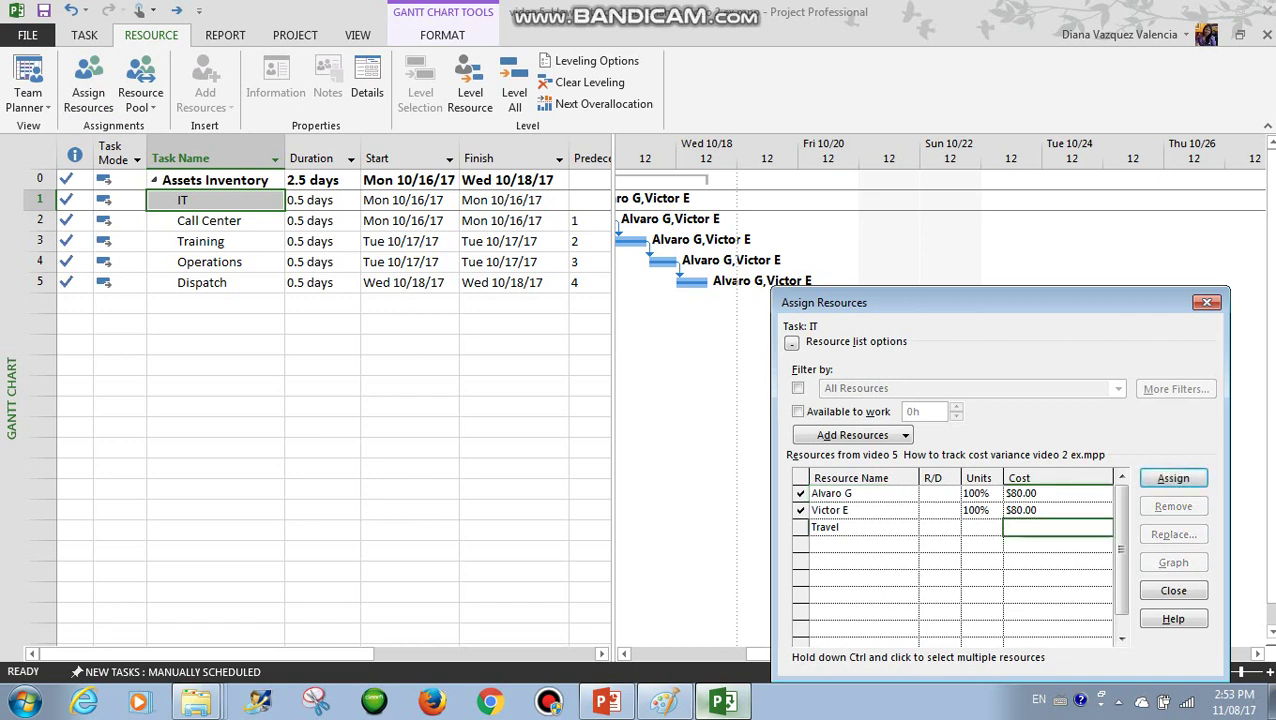
pyautogui.write('800')
pyautogui.press('Return')
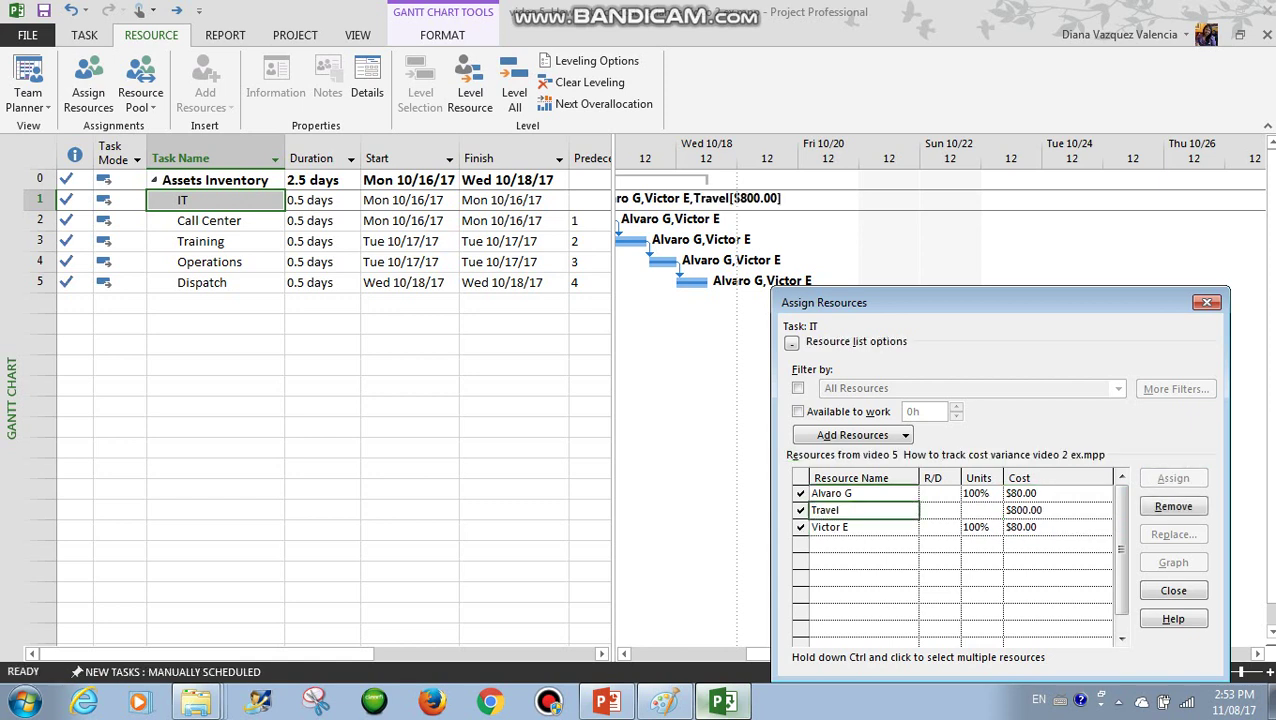
pyautogui.click(1207, 302)
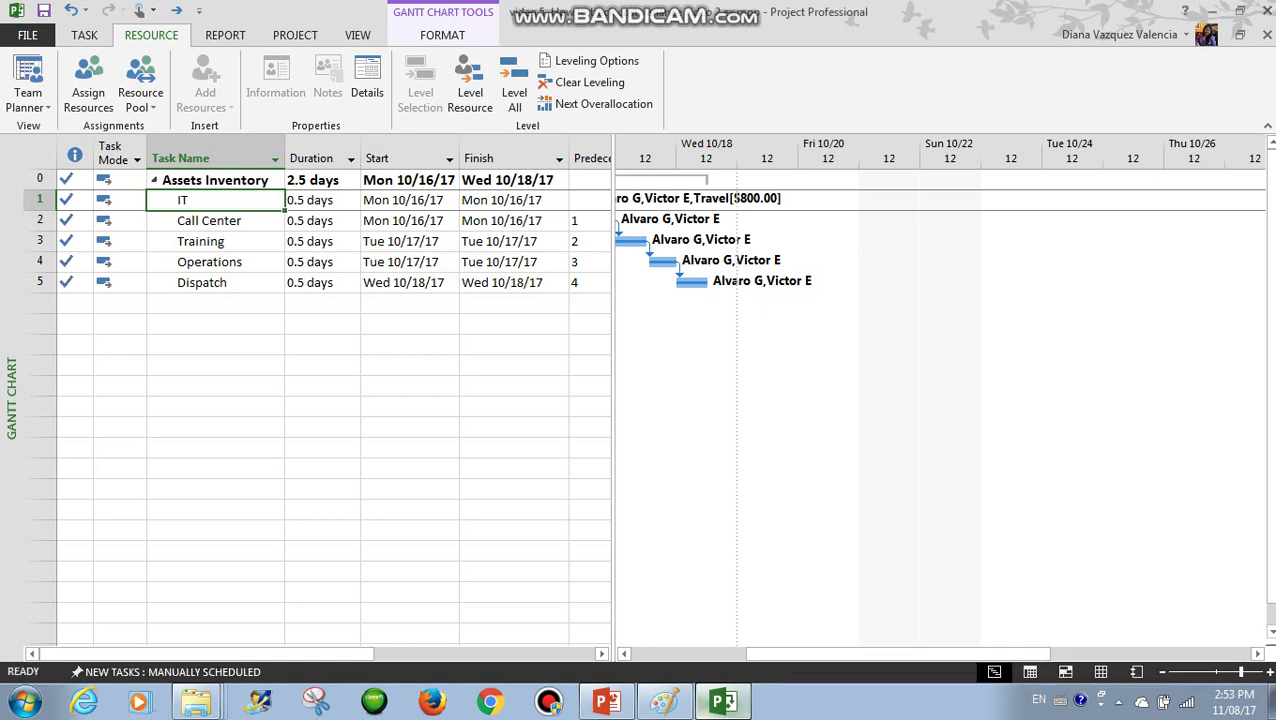
# Step: Bring the start of the IT task's bar into view in the Gantt Chart and open the Cost Overruns report
pyautogui.click(624, 654)
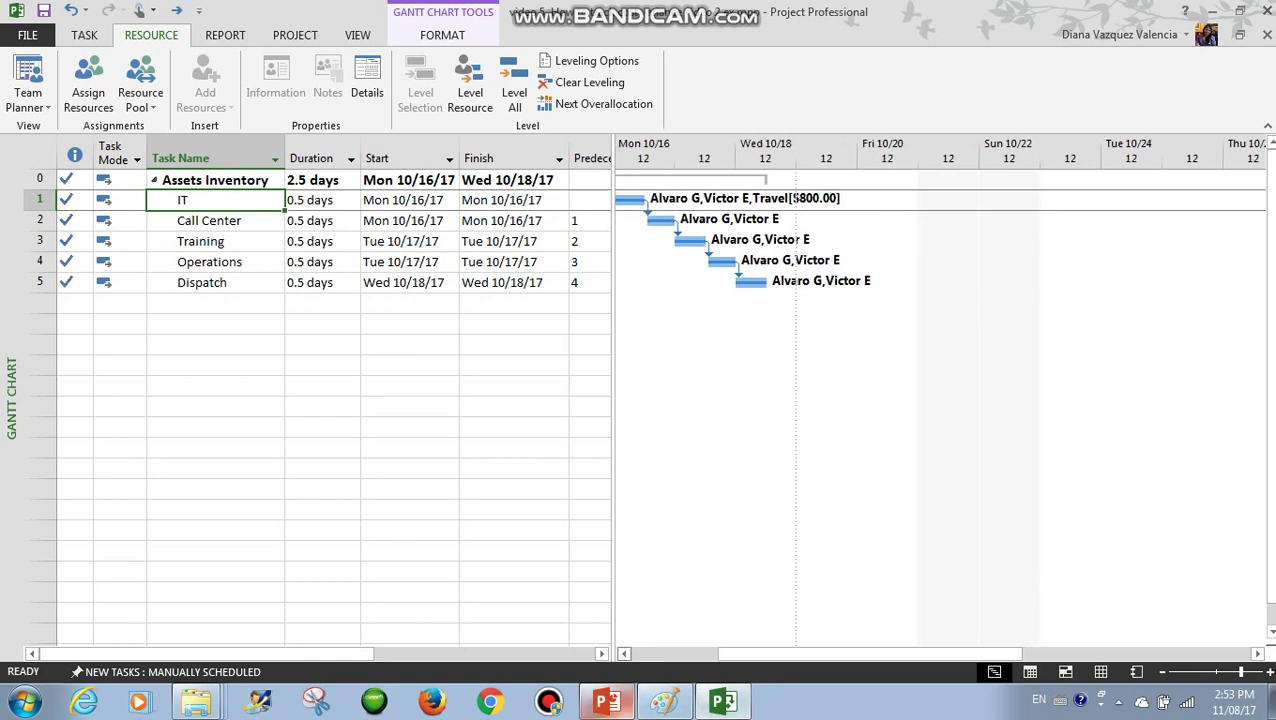
pyautogui.click(624, 654)
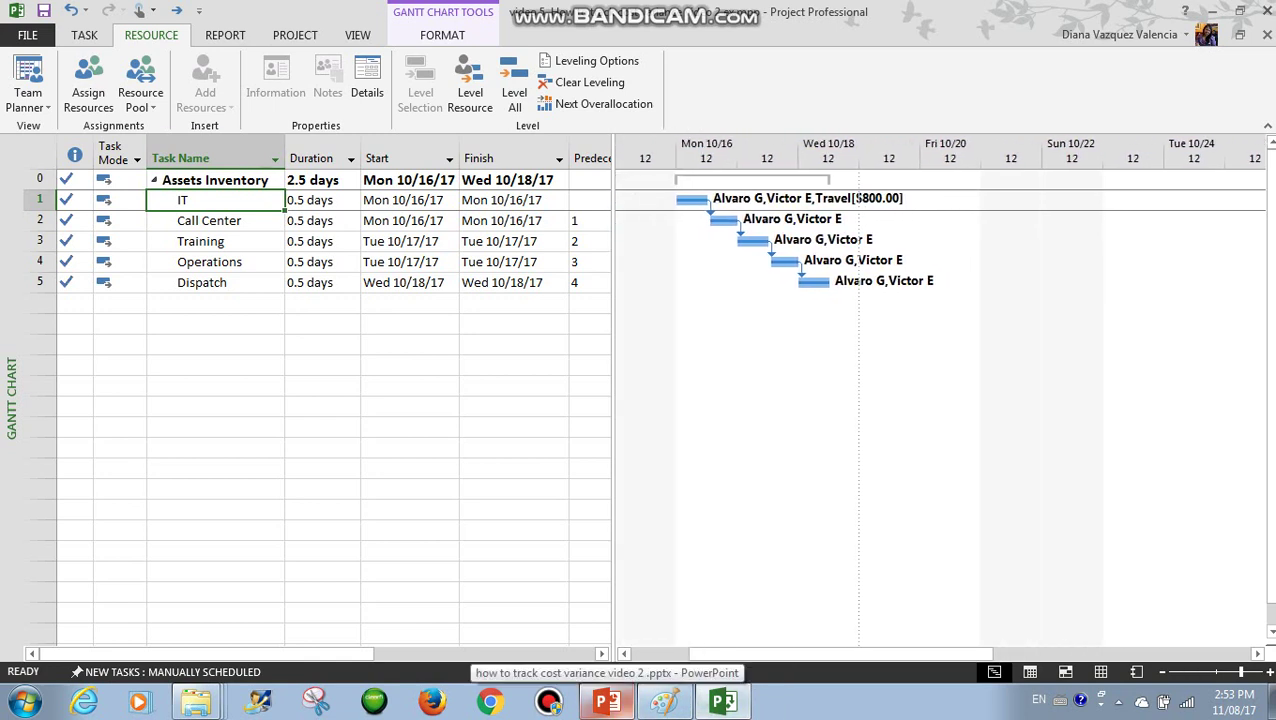
pyautogui.click(225, 35)
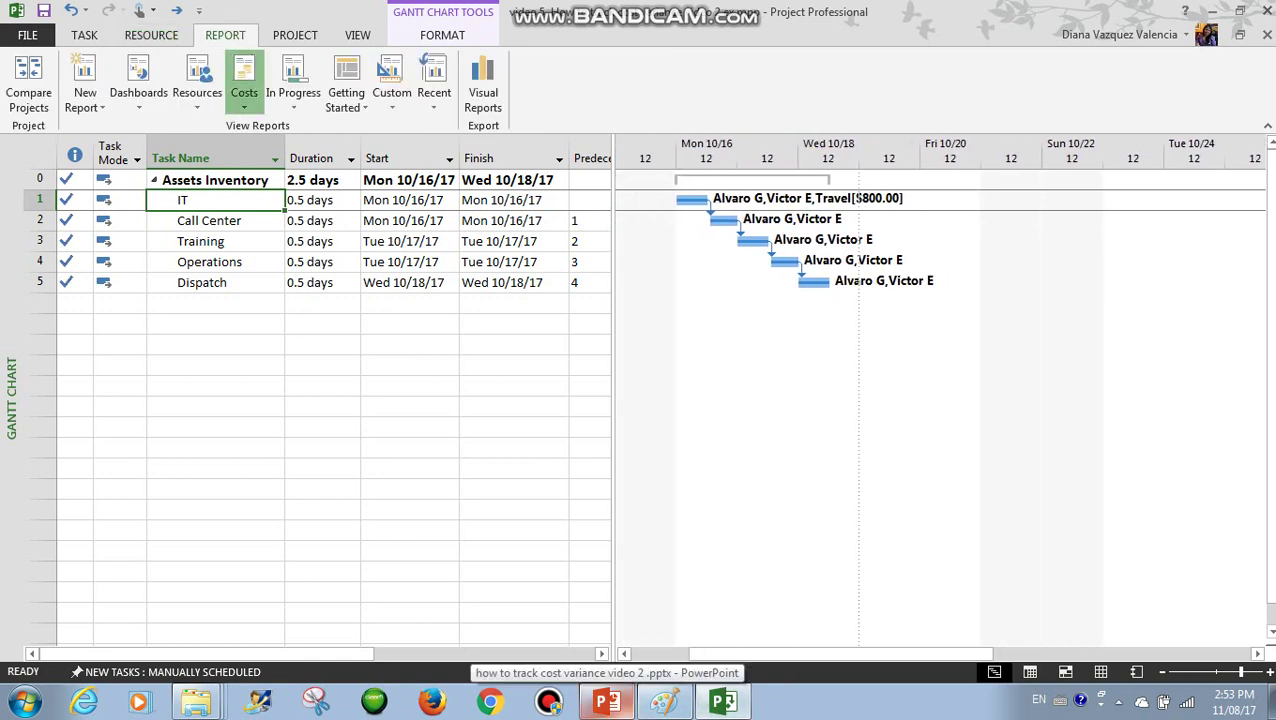
pyautogui.click(244, 80)
pyautogui.click(292, 149)
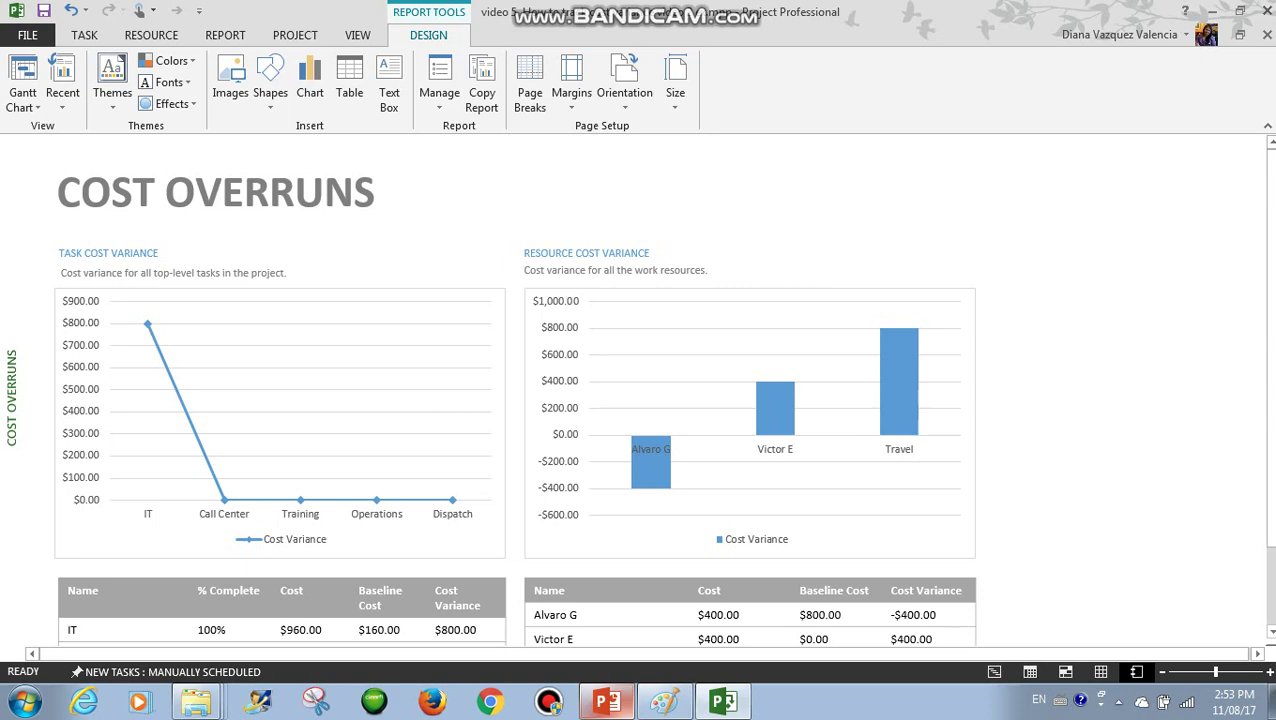
# Step: Set the filter of the report's resource cost variance table to All Resources
pyautogui.scroll(-3, 640, 400)
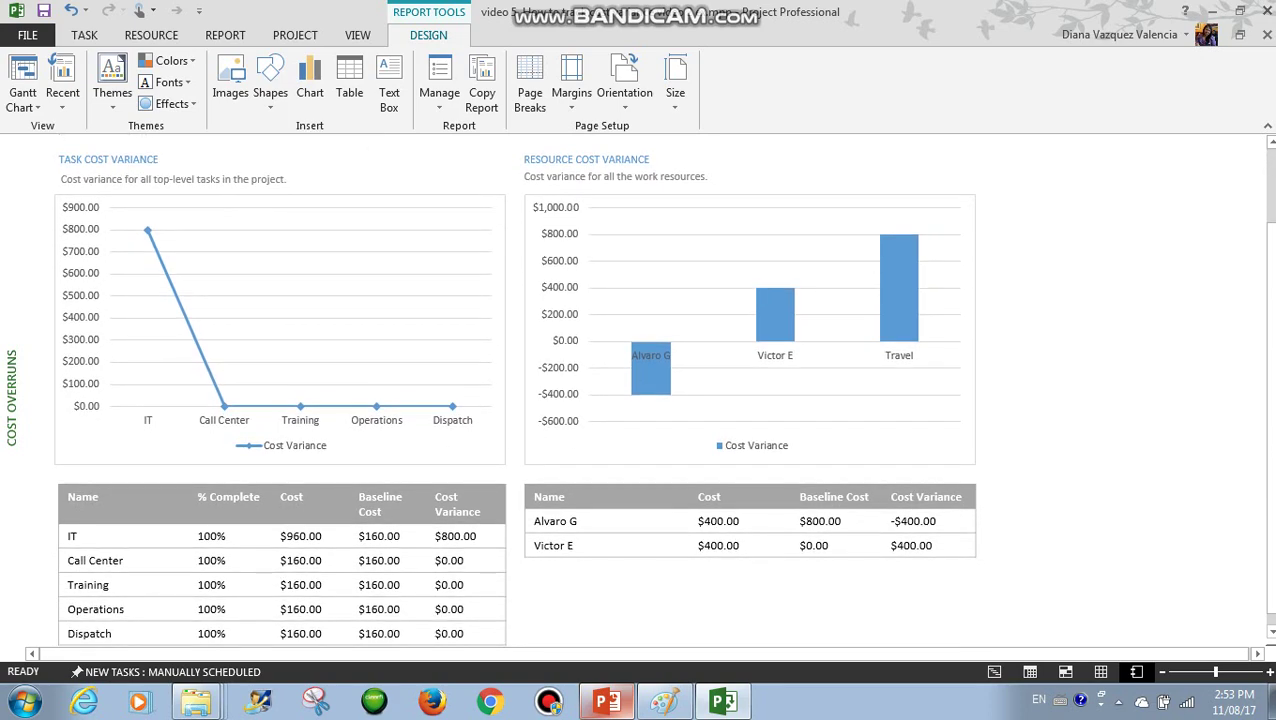
pyautogui.click(842, 497)
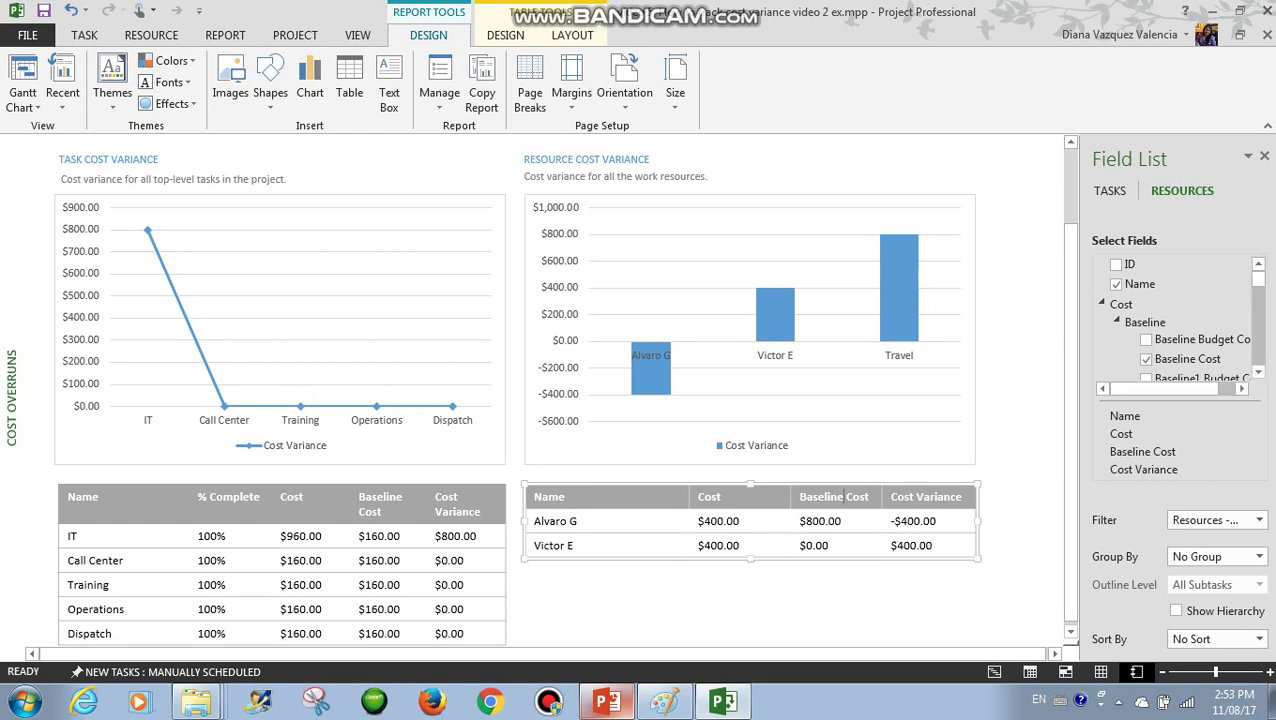
pyautogui.click(1259, 520)
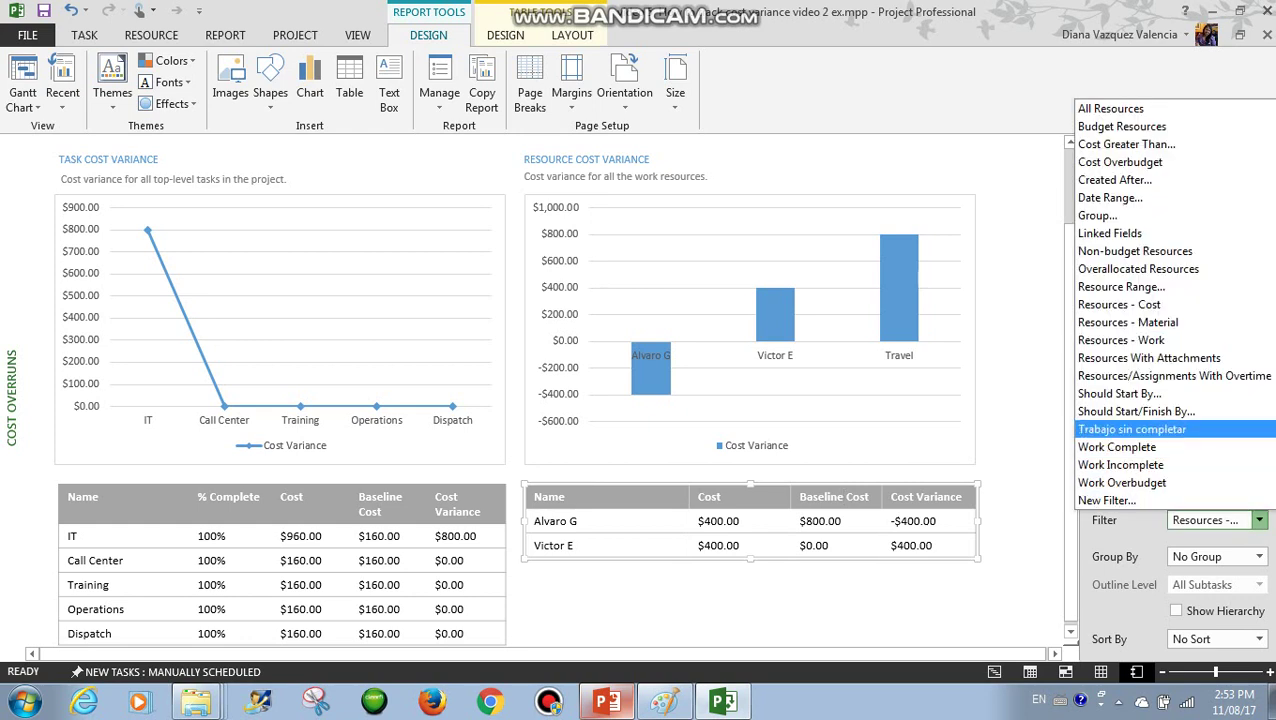
pyautogui.click(1110, 108)
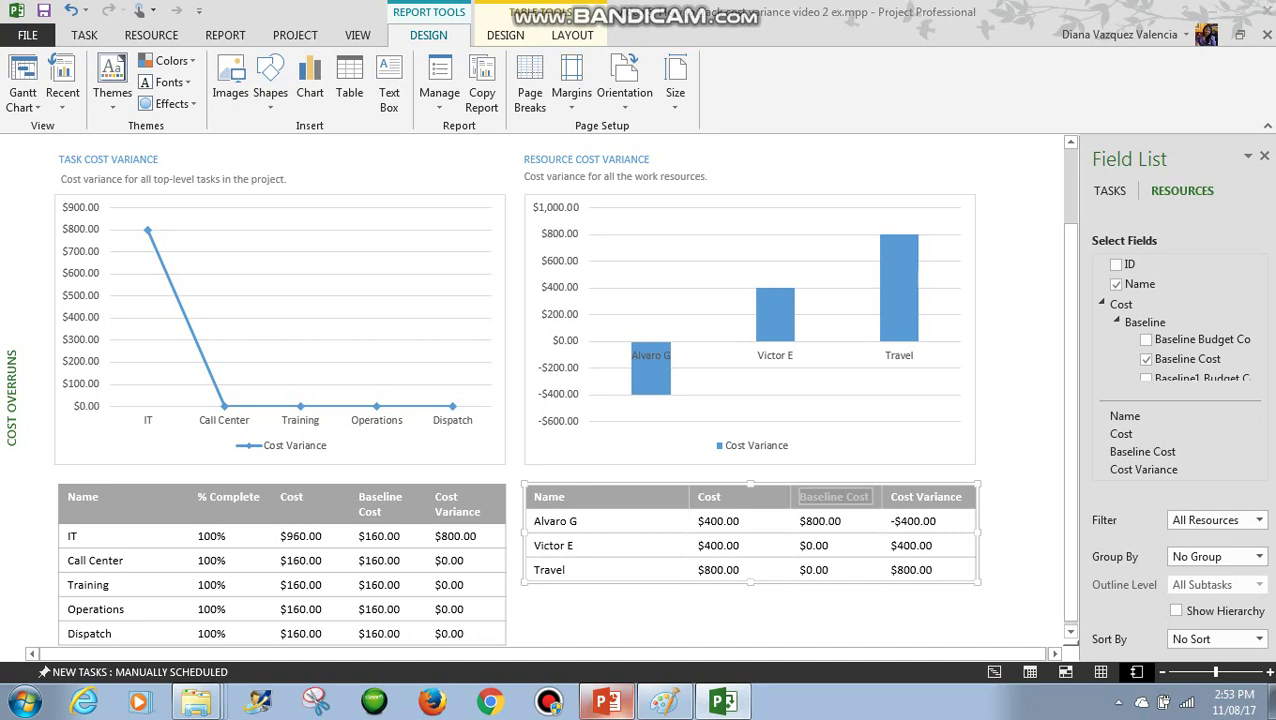
# Step: Consult the PowerPoint slide on entering material resources and return to Project's Resource Sheet view
pyautogui.click(607, 701)
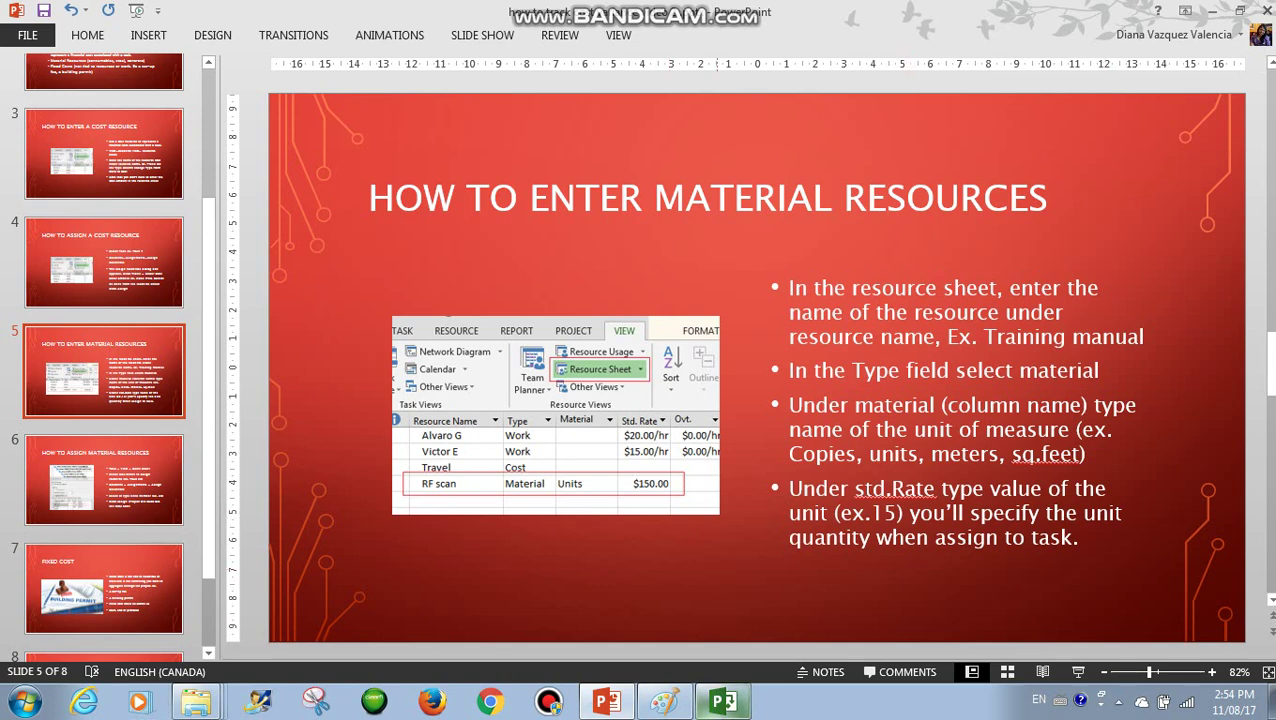
pyautogui.click(723, 701)
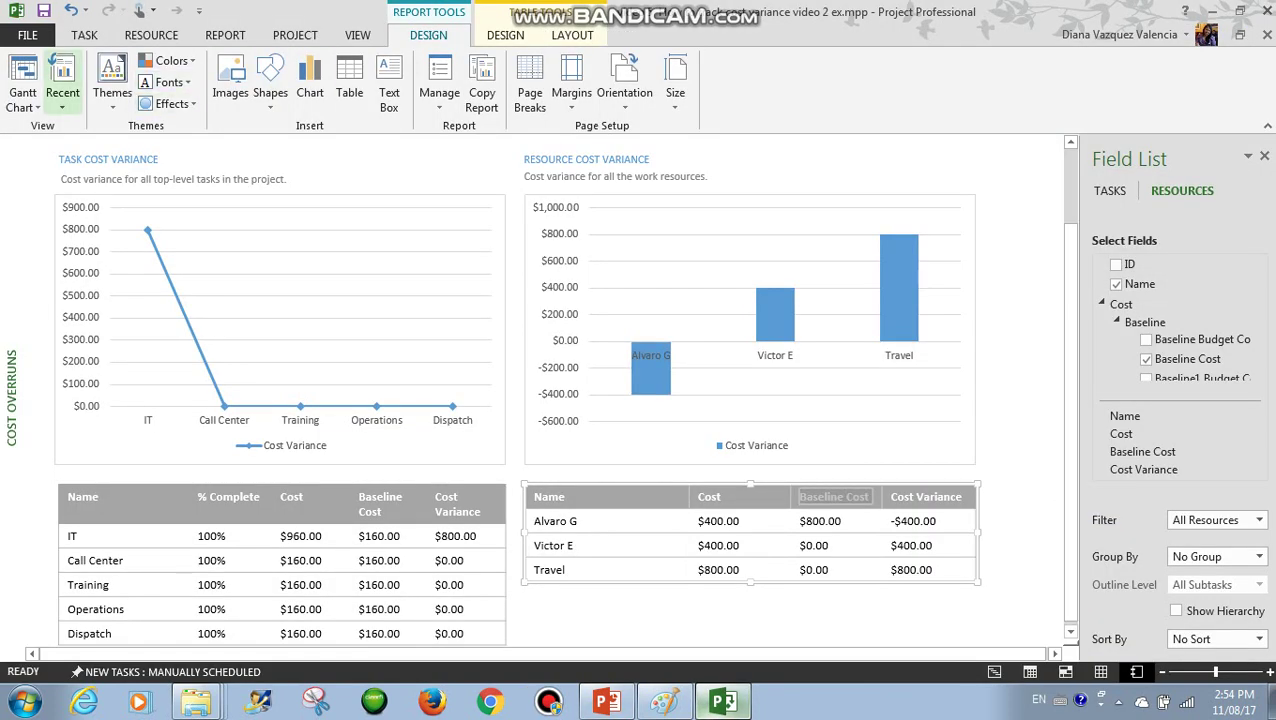
pyautogui.click(22, 82)
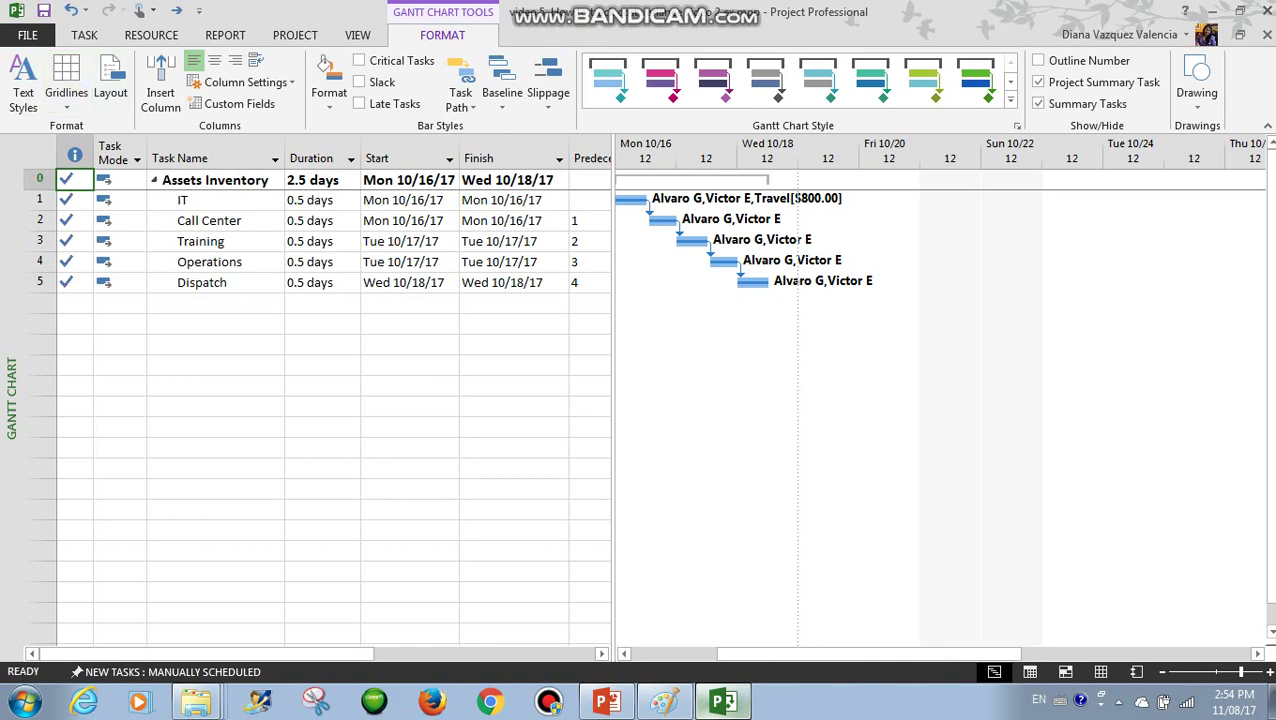
pyautogui.click(357, 35)
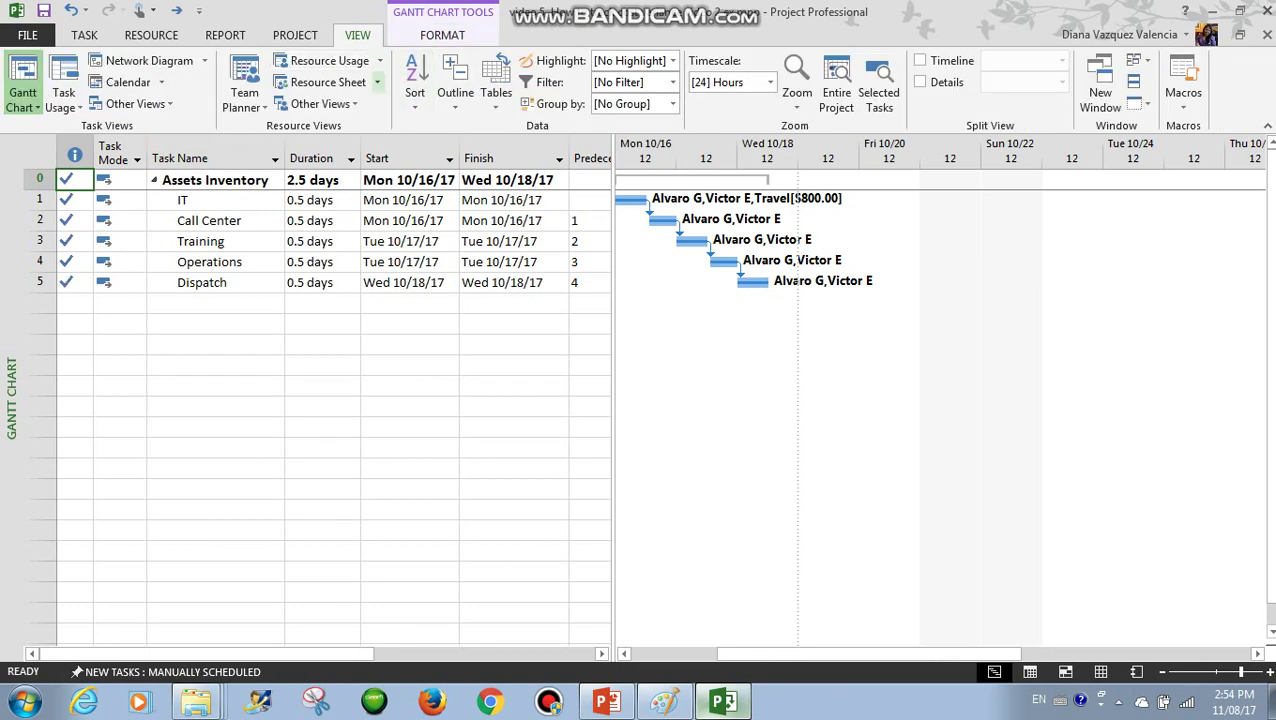
pyautogui.click(328, 82)
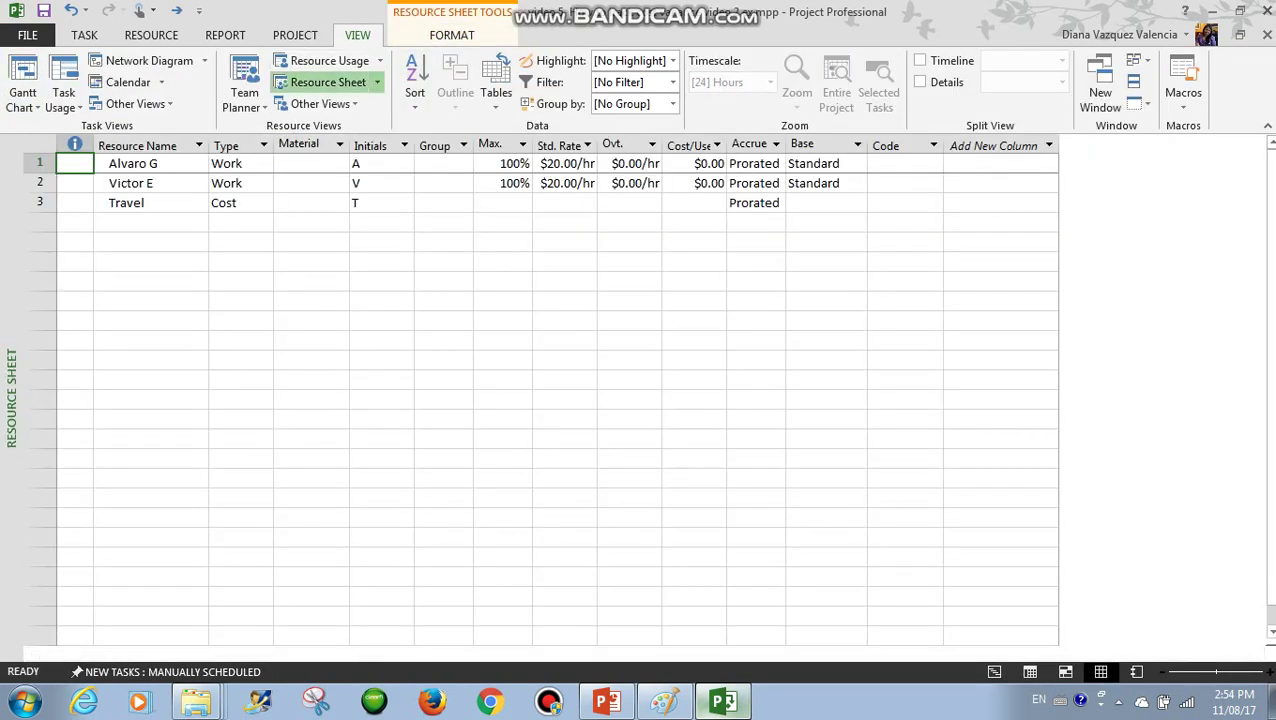
# Step: Add a resource named RF scans of type Material in the first empty row of the Resource Sheet
pyautogui.click(151, 242)
pyautogui.click(151, 222)
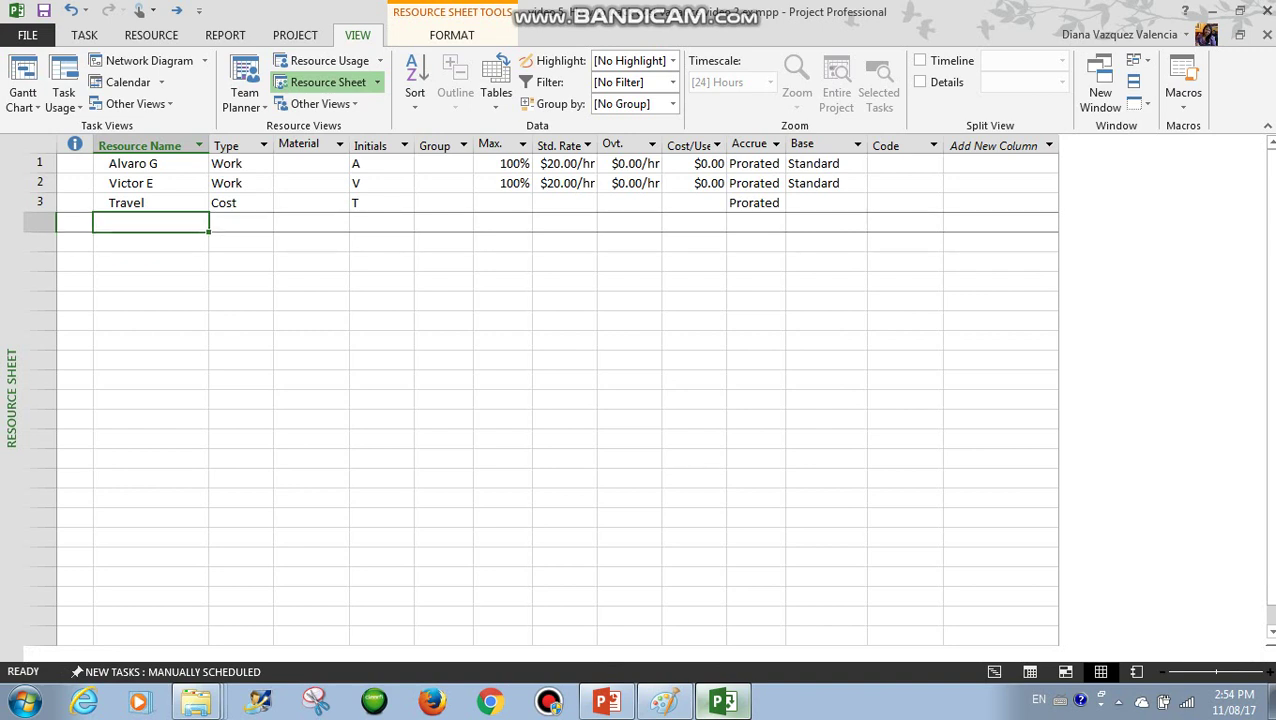
pyautogui.write('RF')
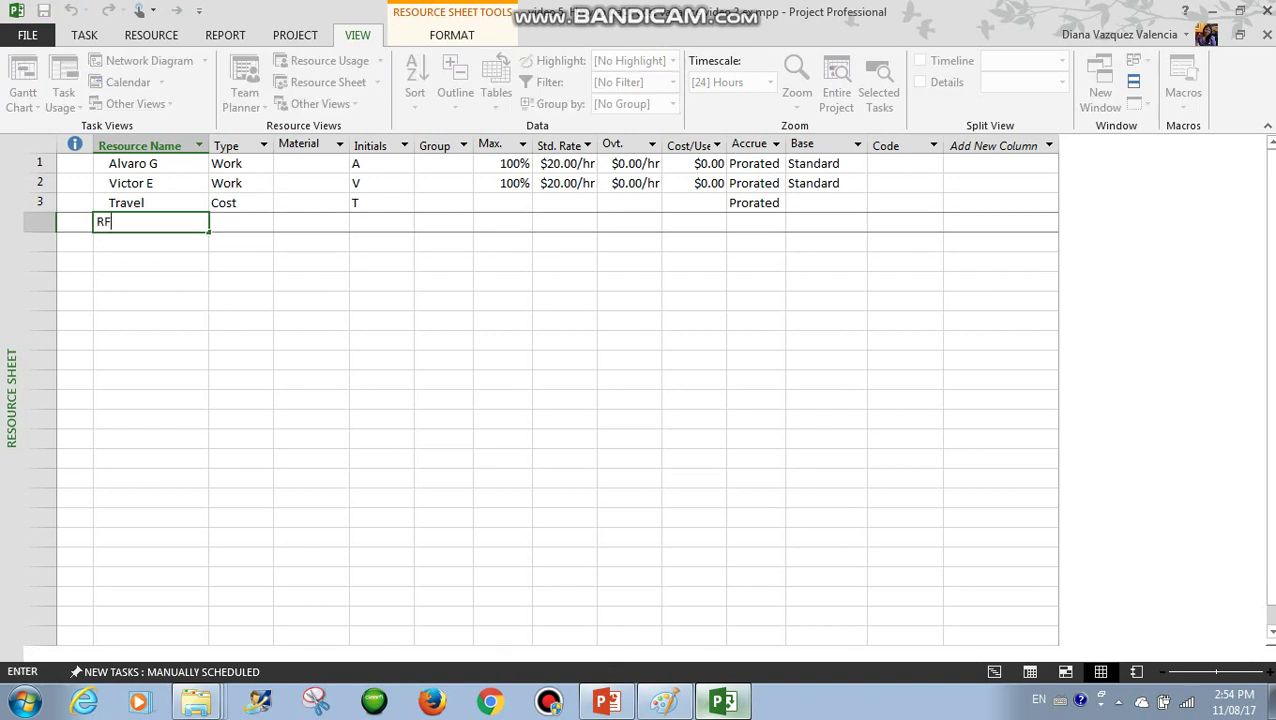
pyautogui.write(' scans')
pyautogui.press('Tab')
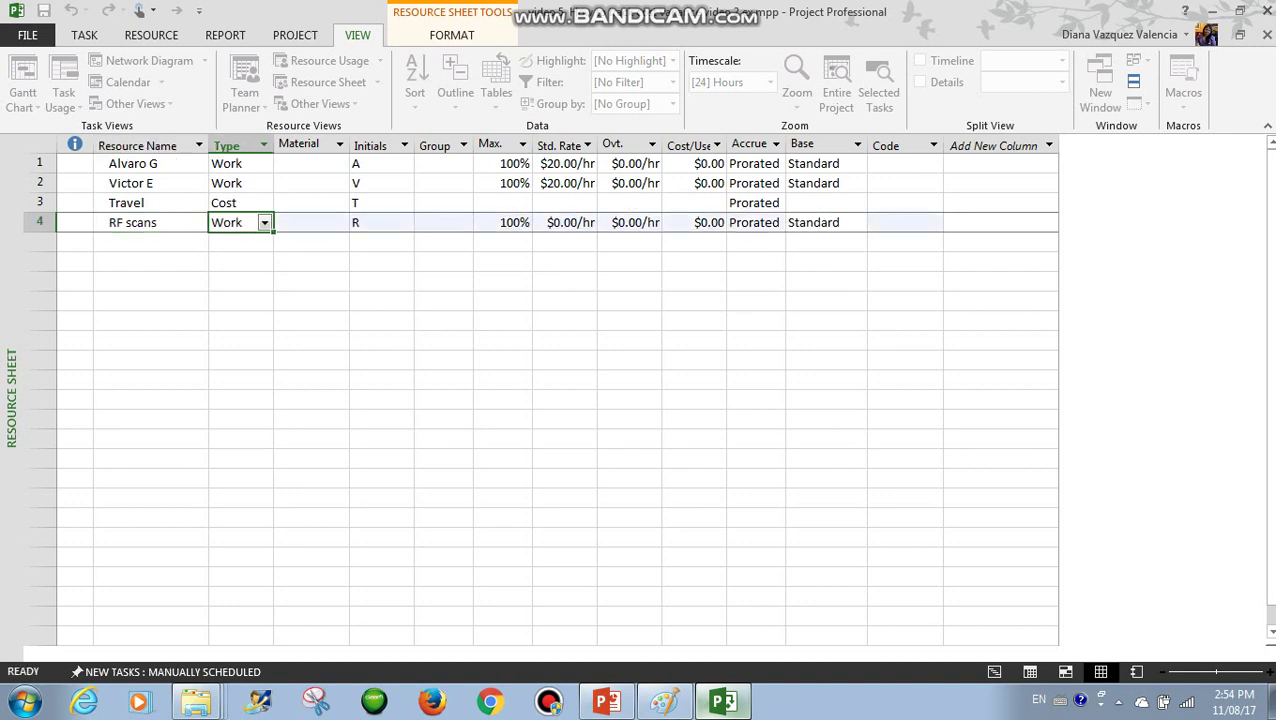
pyautogui.click(265, 223)
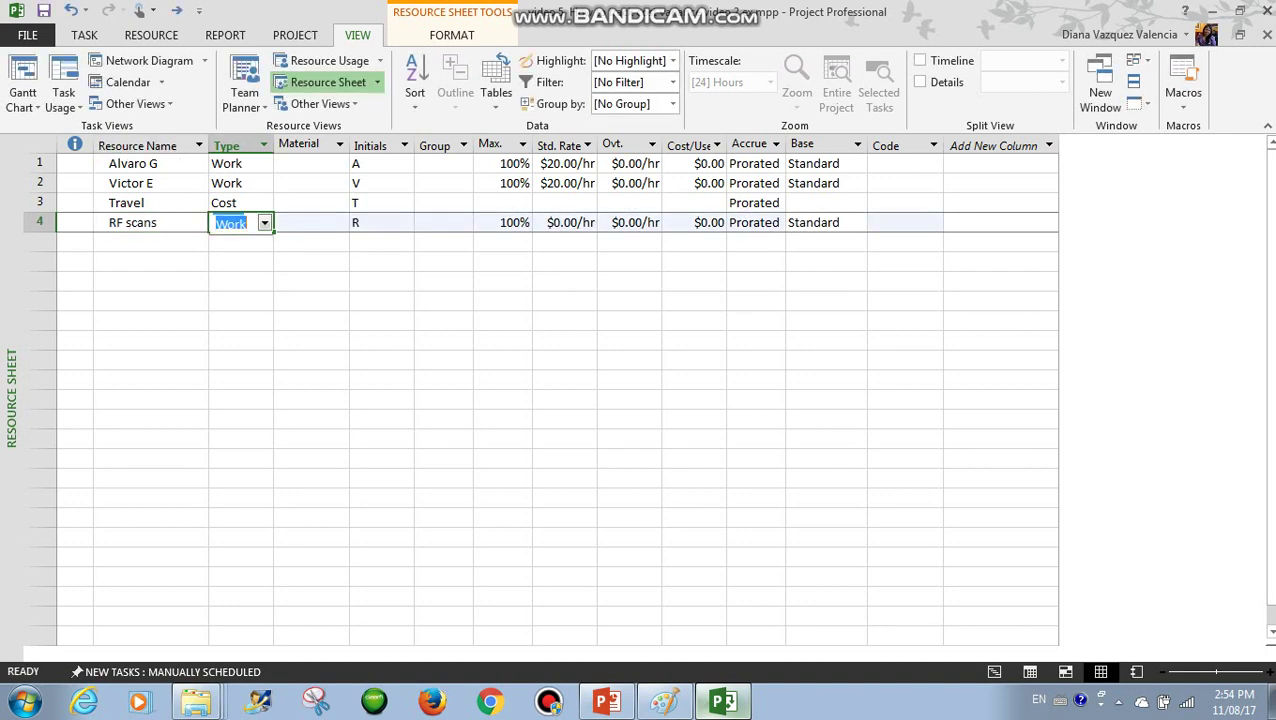
pyautogui.click(233, 253)
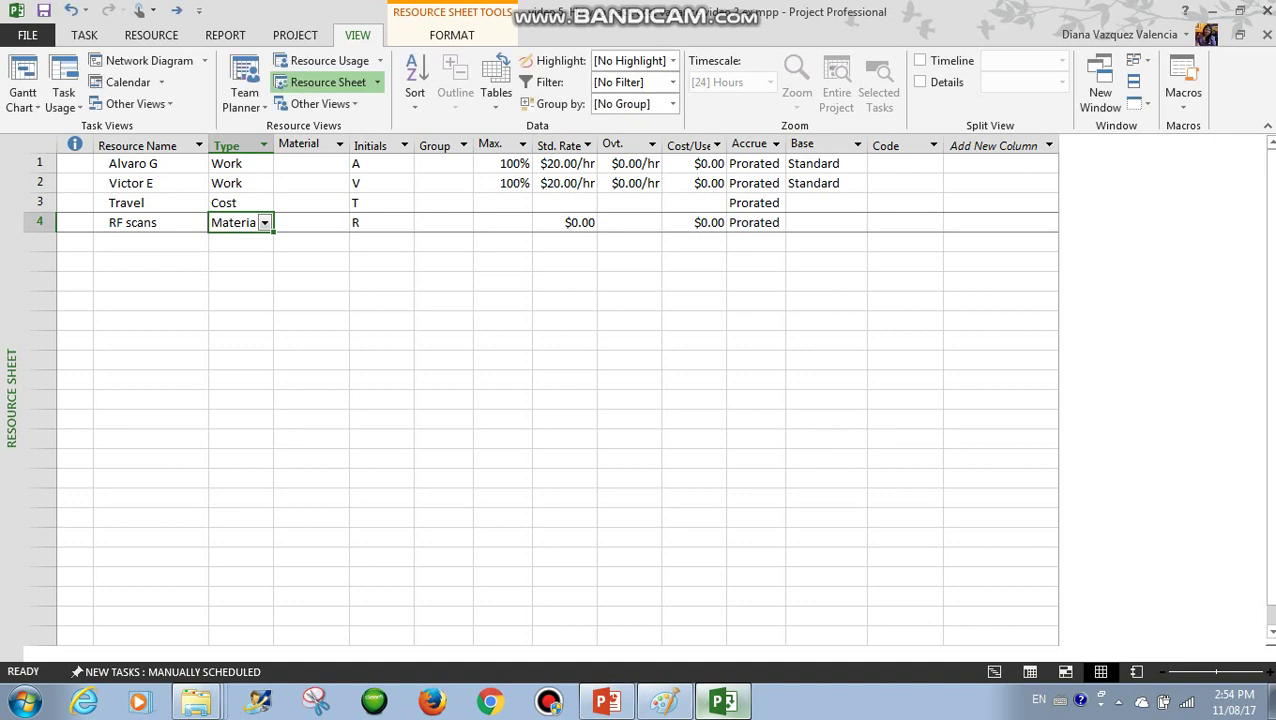
# Step: Give the RF scans resource the material label Units and a standard rate of $150
pyautogui.click(311, 223)
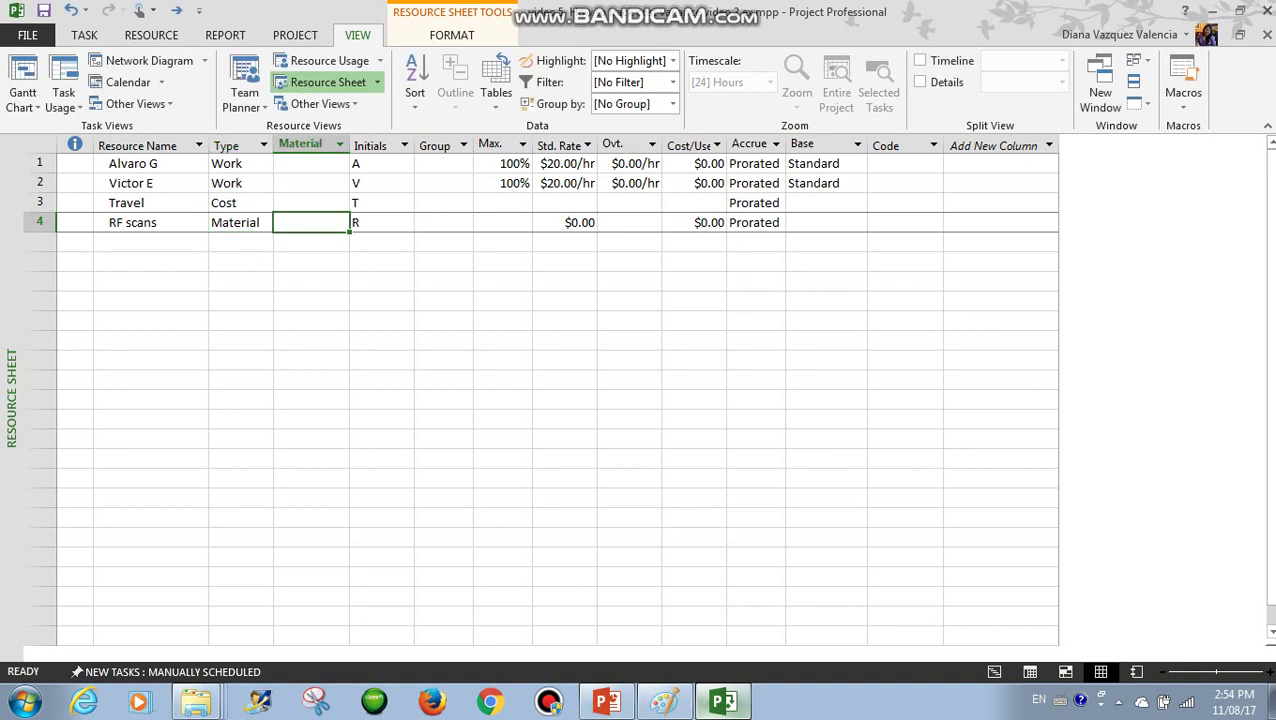
pyautogui.write('Units')
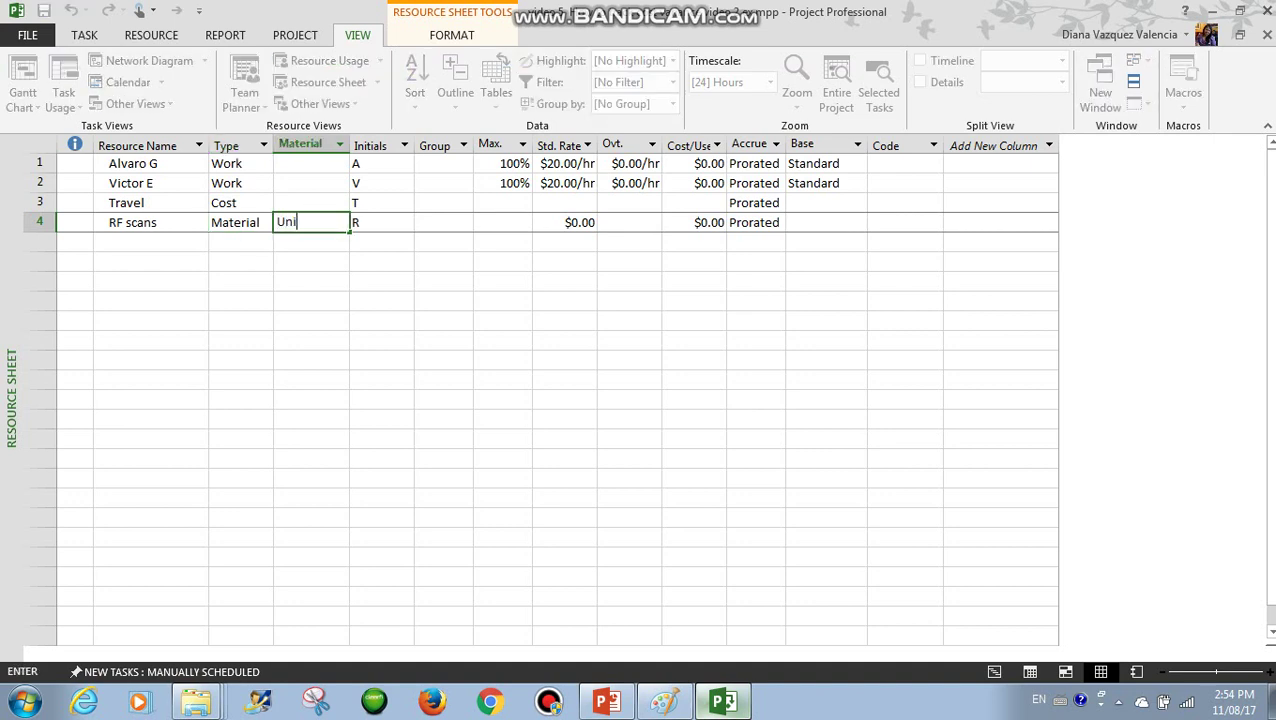
pyautogui.press('Tab')
pyautogui.press('Tab')
pyautogui.press('Tab')
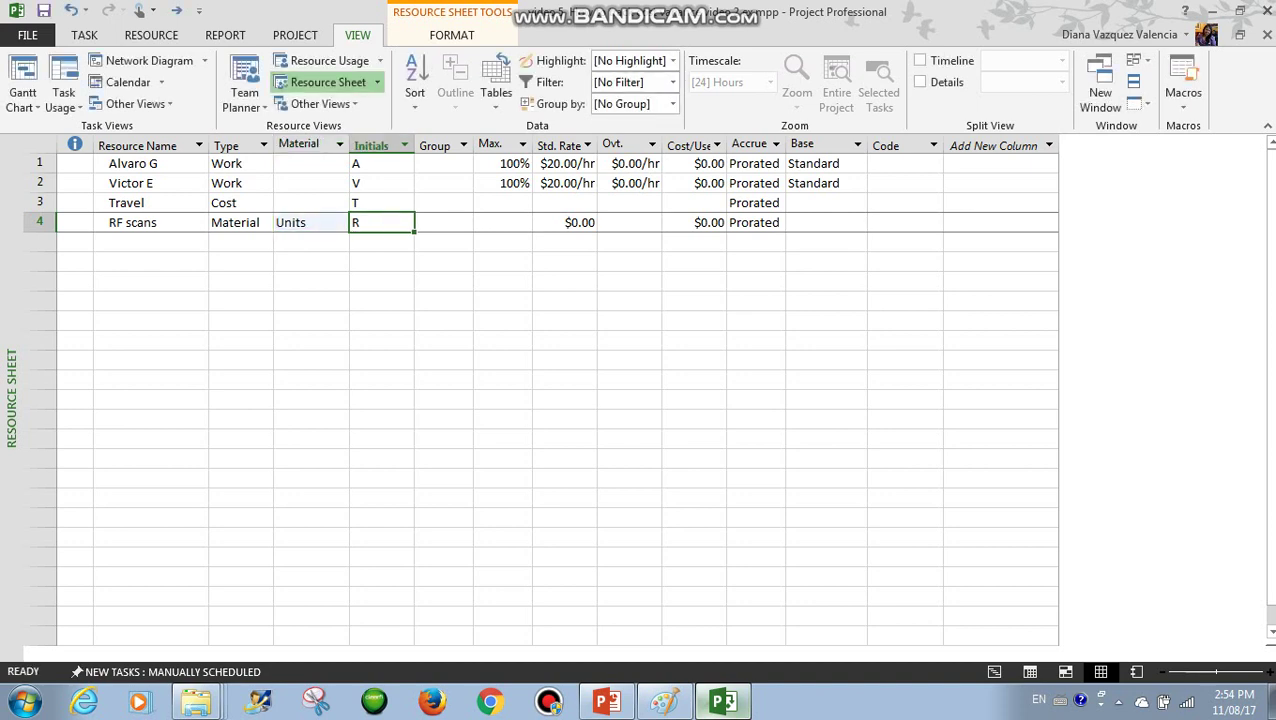
pyautogui.press('Tab')
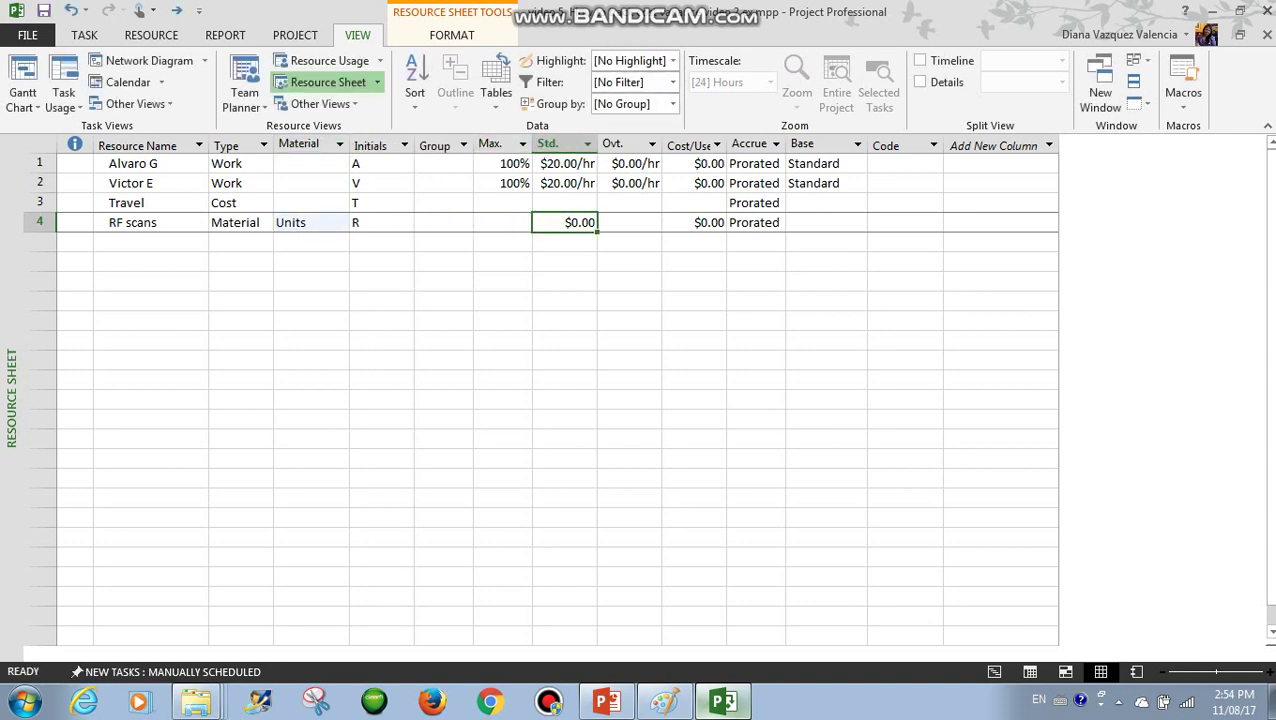
pyautogui.write('1500')
pyautogui.press('BackSpace')
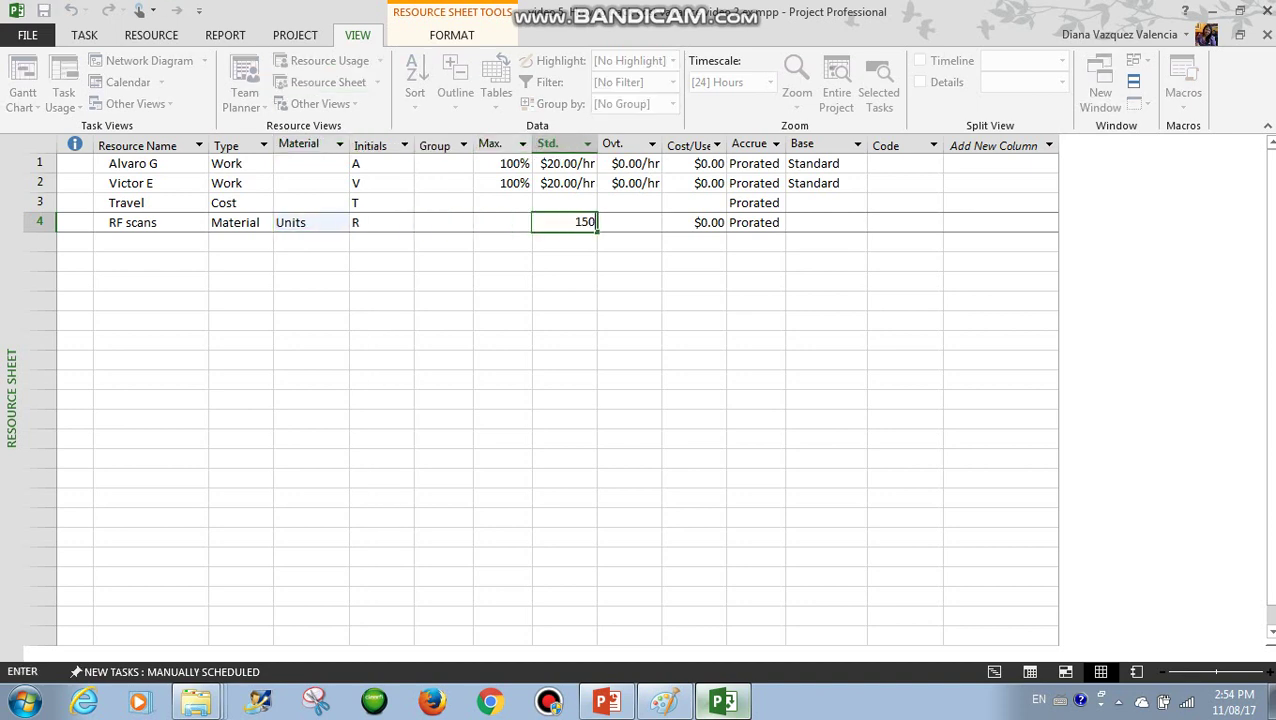
pyautogui.press('Return')
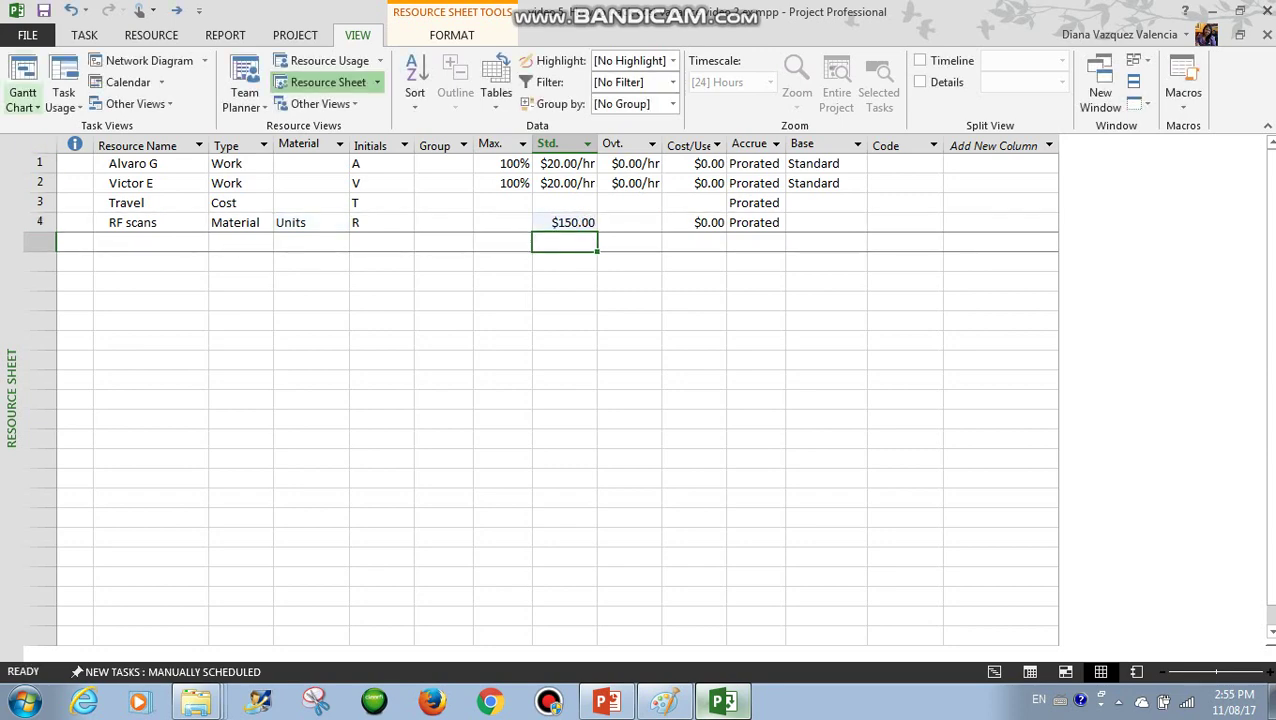
# Step: Assign 2 units of the RF scans resource to the Call Center task in the Gantt Chart
pyautogui.click(22, 92)
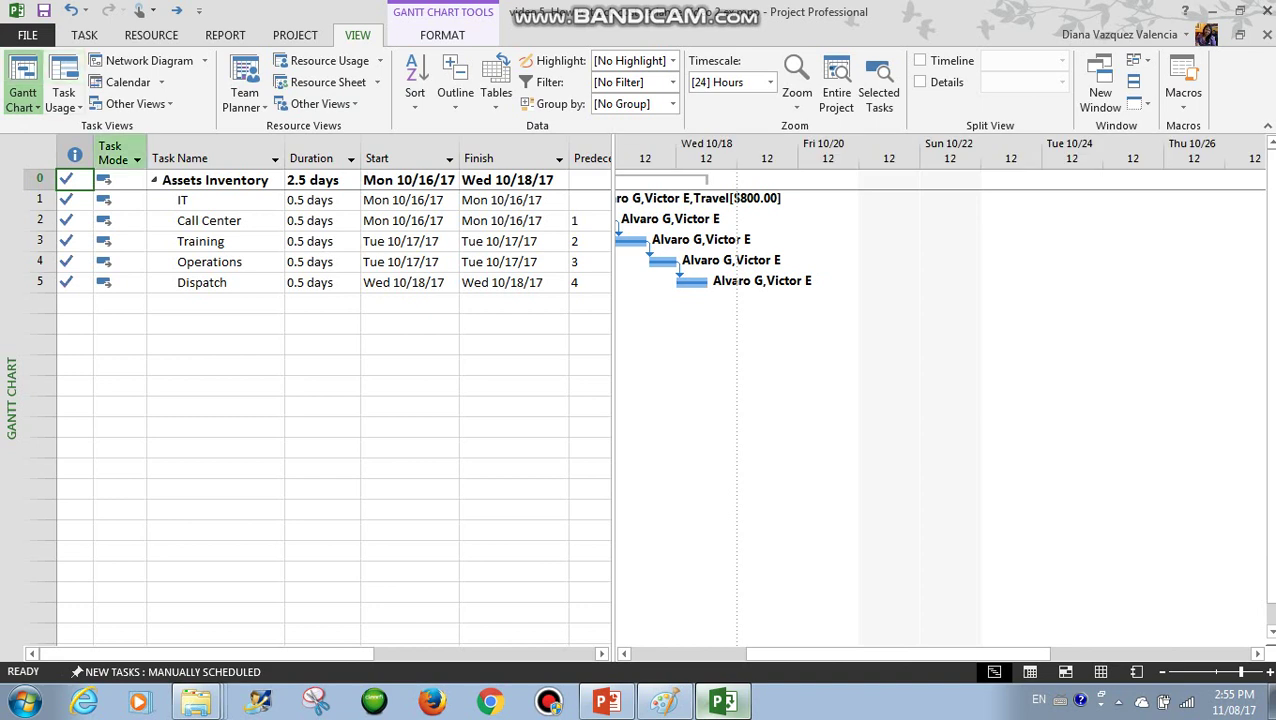
pyautogui.click(215, 221)
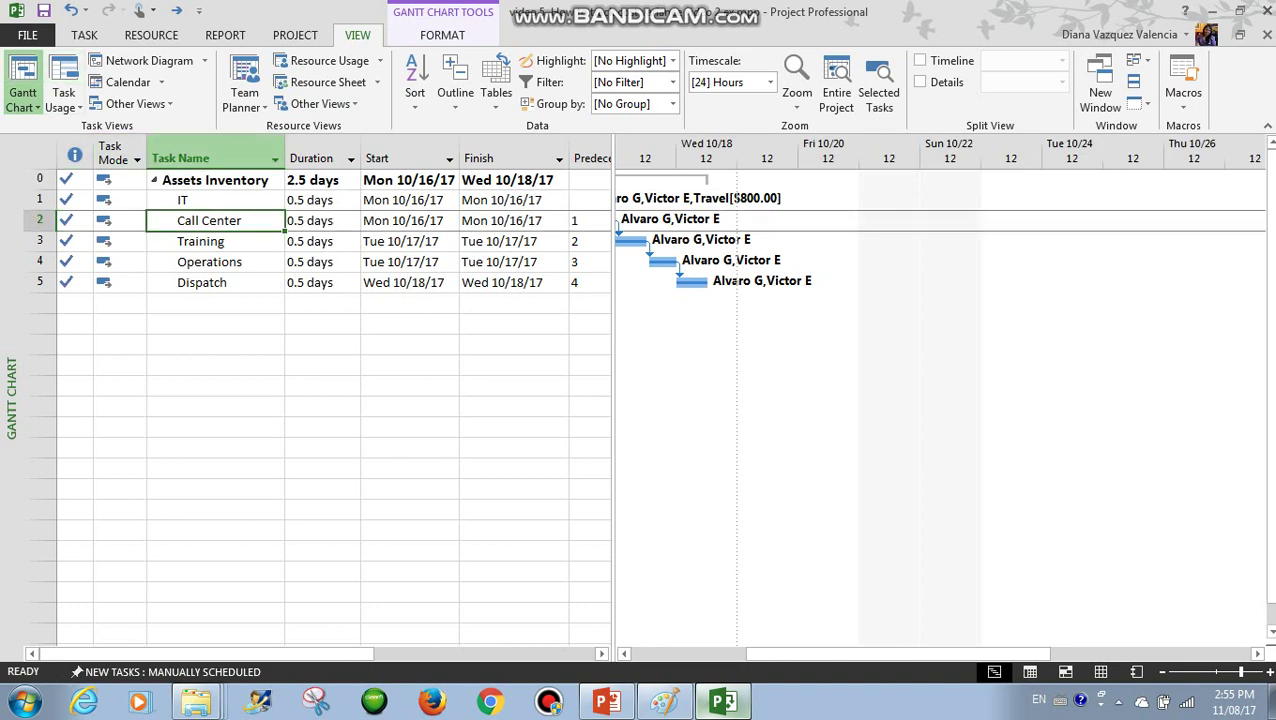
pyautogui.click(151, 35)
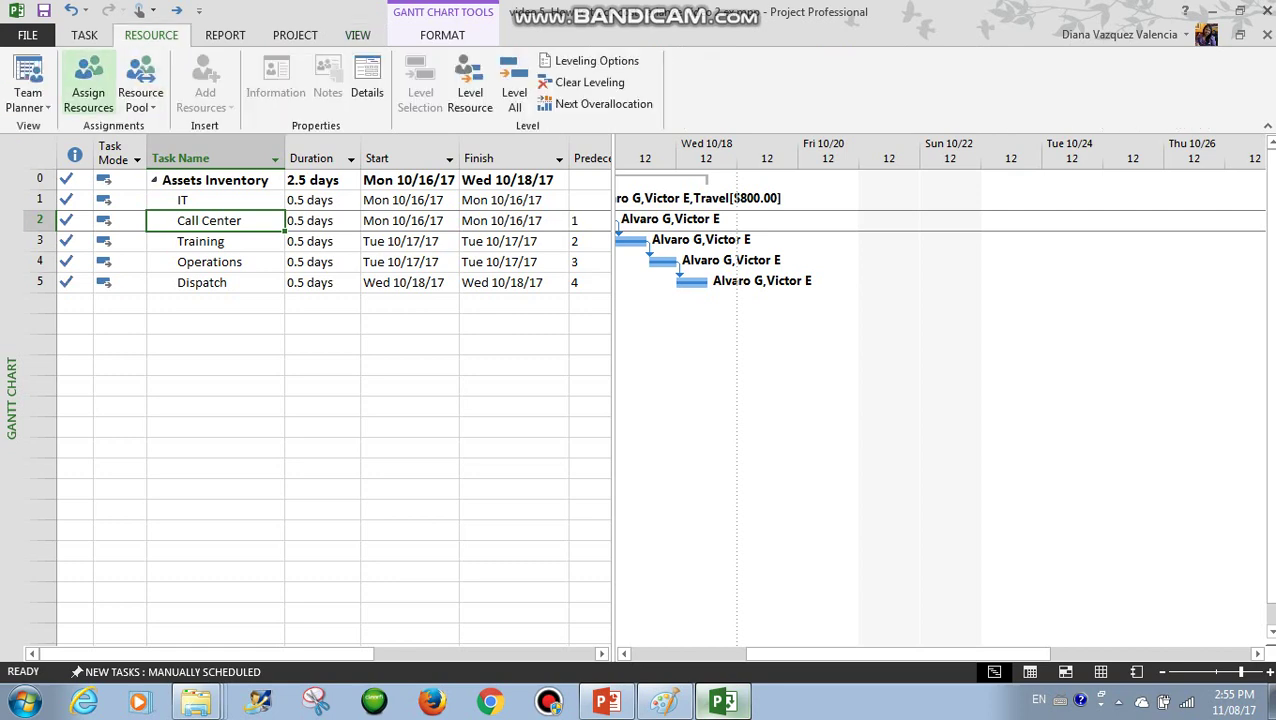
pyautogui.click(88, 85)
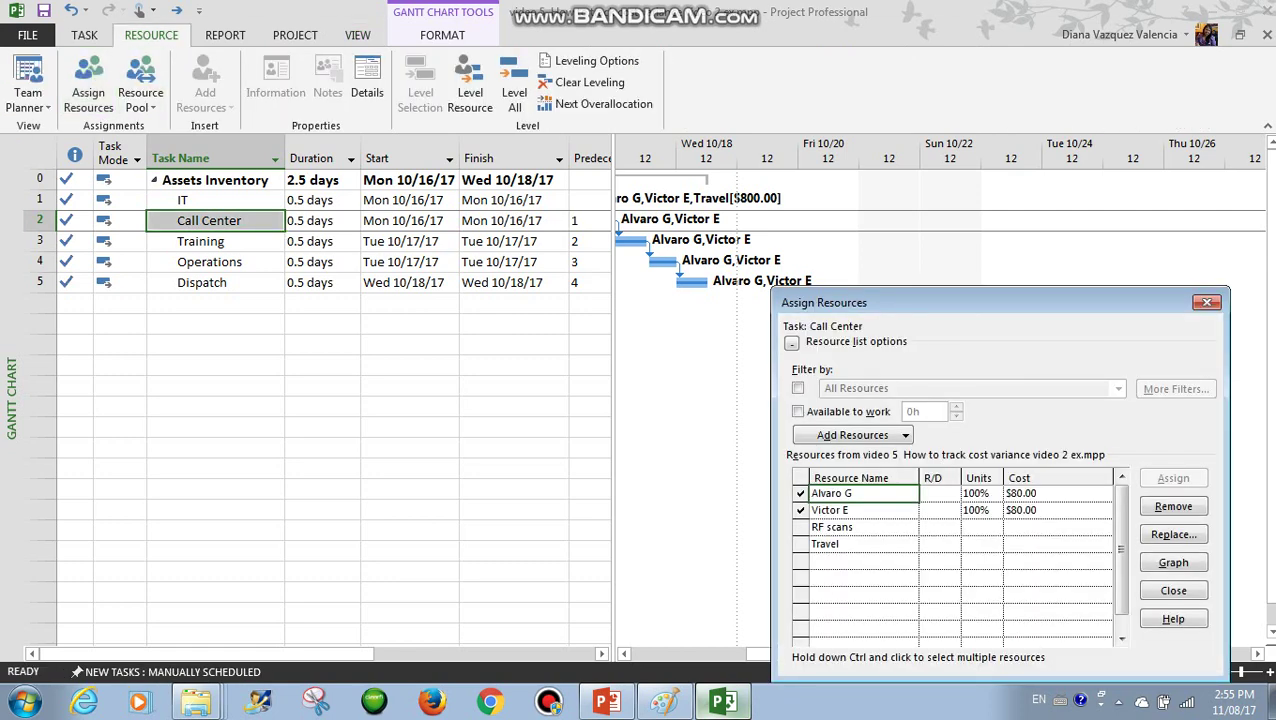
pyautogui.click(862, 527)
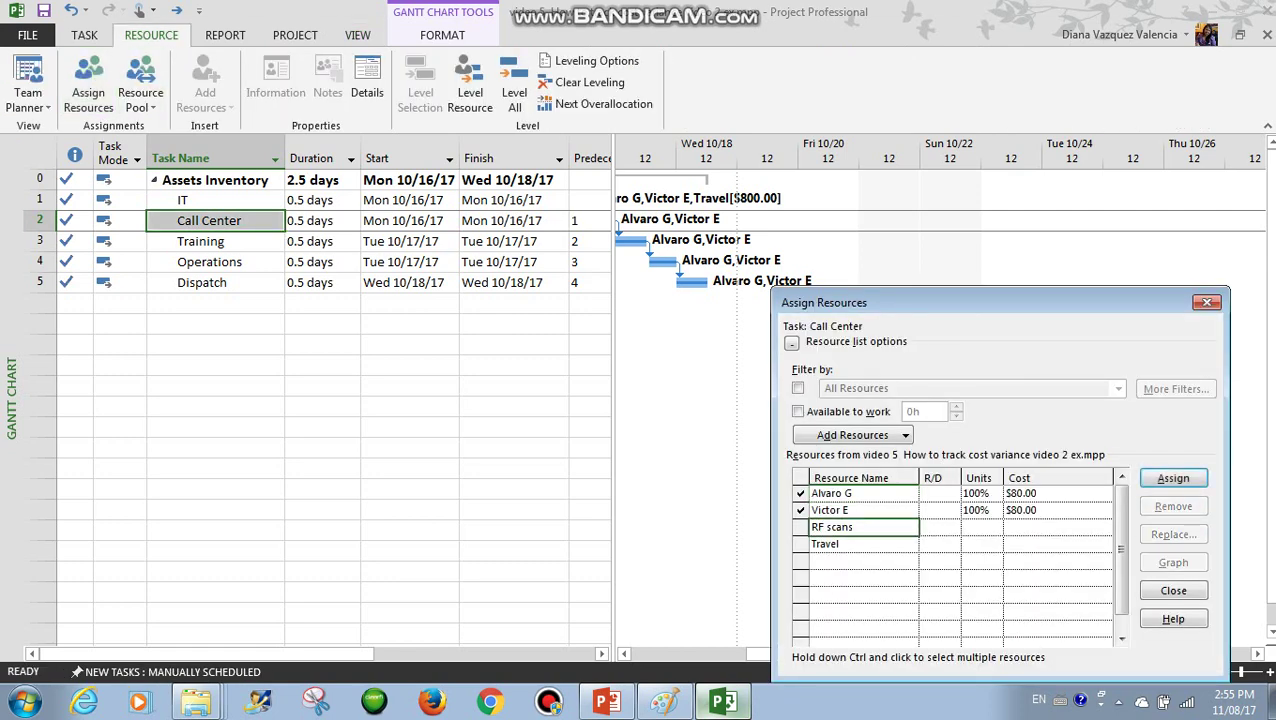
pyautogui.click(981, 527)
pyautogui.click(995, 523)
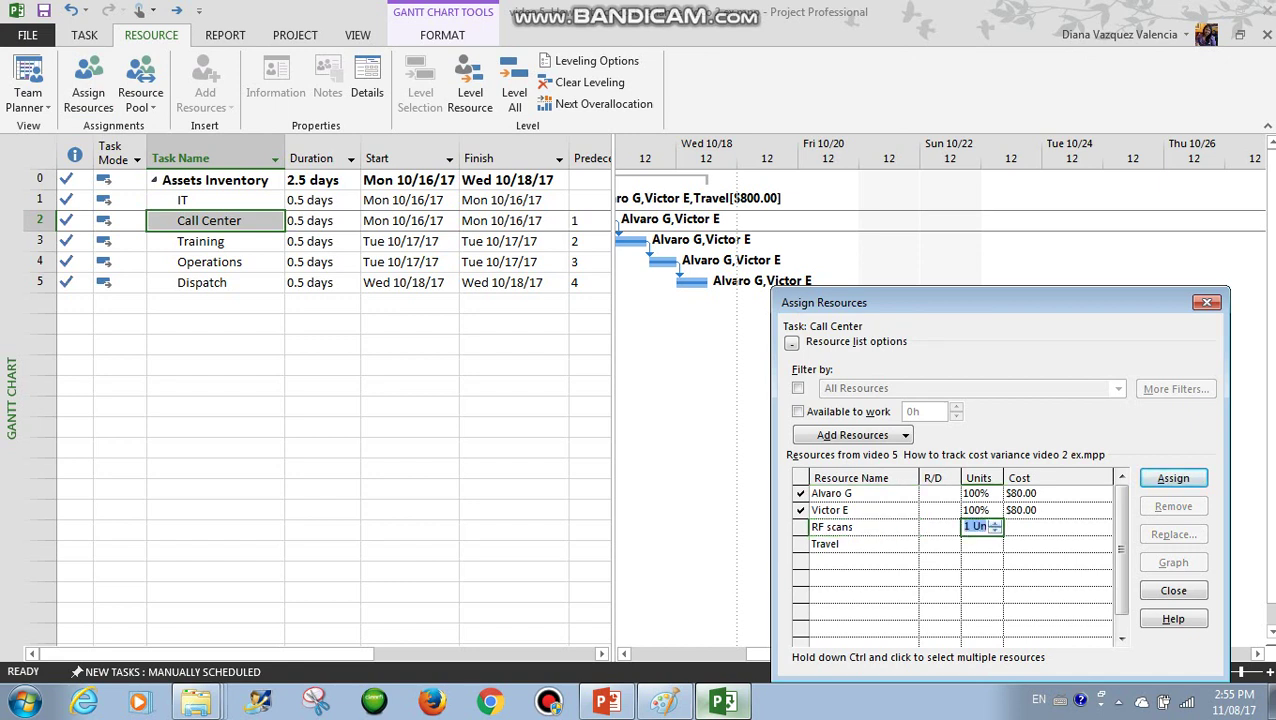
pyautogui.click(995, 523)
pyautogui.click(1173, 478)
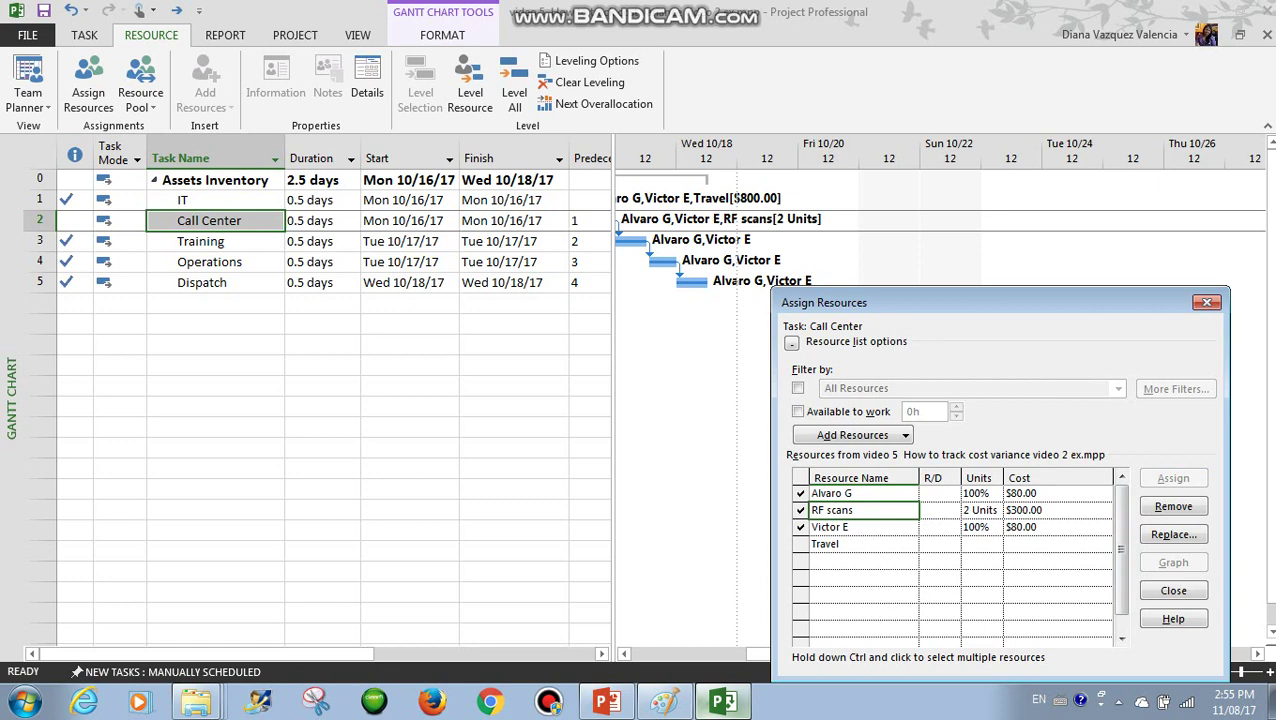
pyautogui.click(1207, 302)
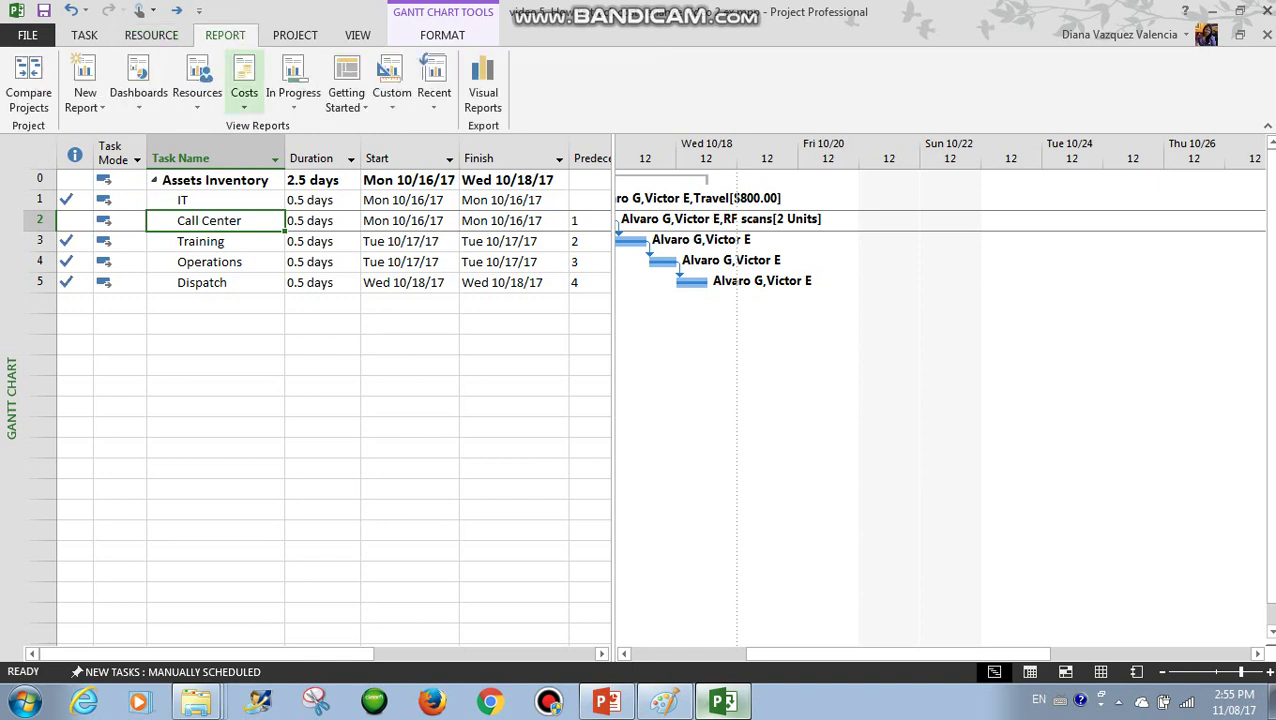
# Step: Open the Cost Overruns report and examine its task and resource cost variance charts and tables
pyautogui.click(244, 85)
pyautogui.click(292, 149)
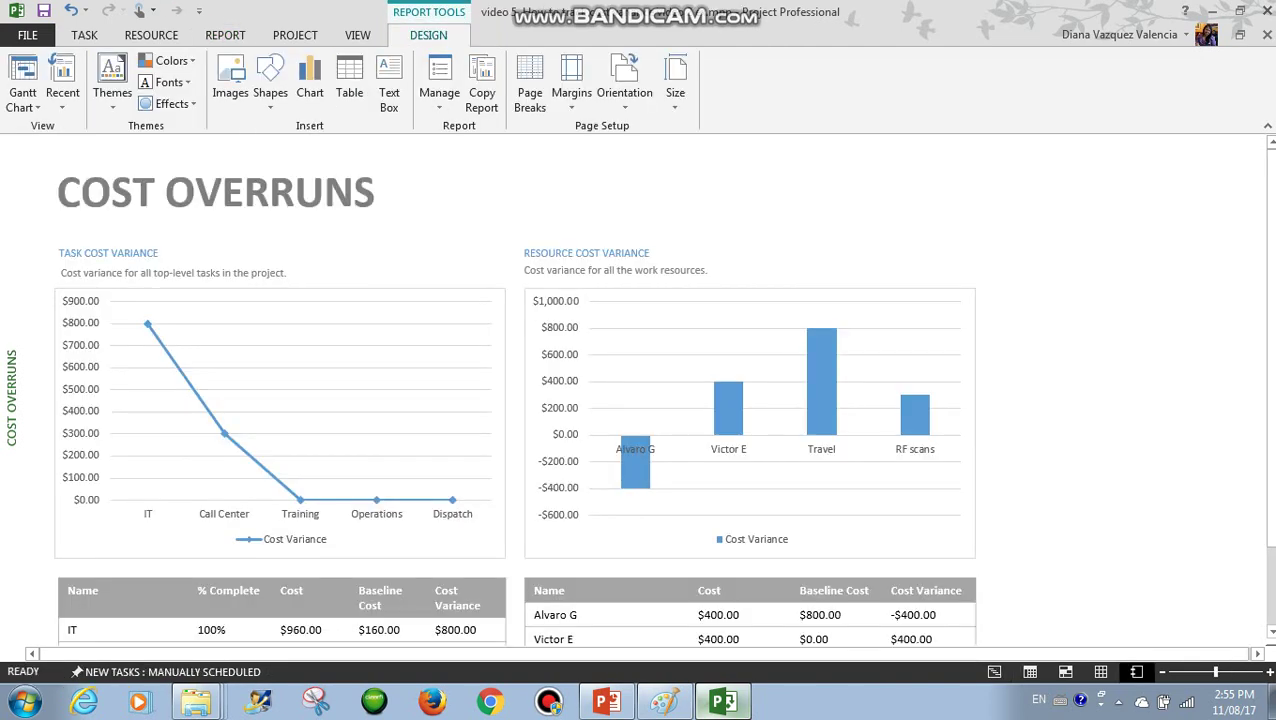
pyautogui.scroll(-3, 663, 396)
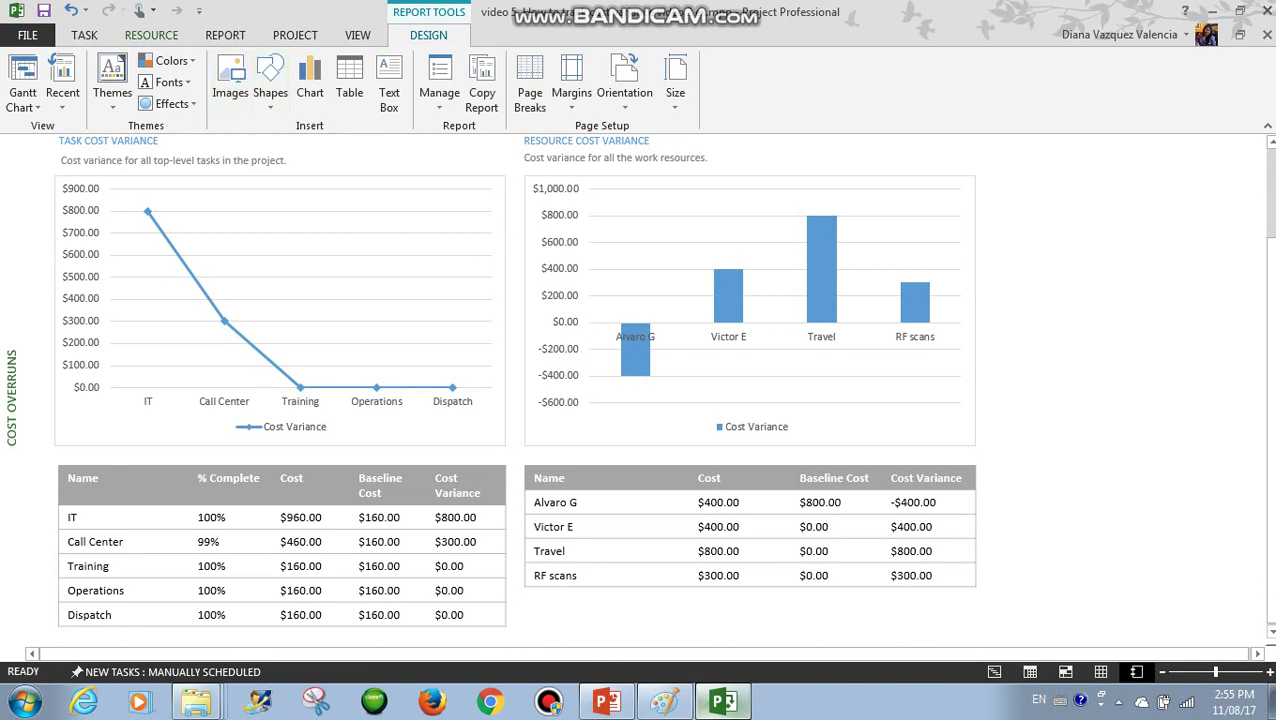
# Step: Open the Resource Cost Overview report and examine its cost status, cost distribution and cost details
pyautogui.click(225, 35)
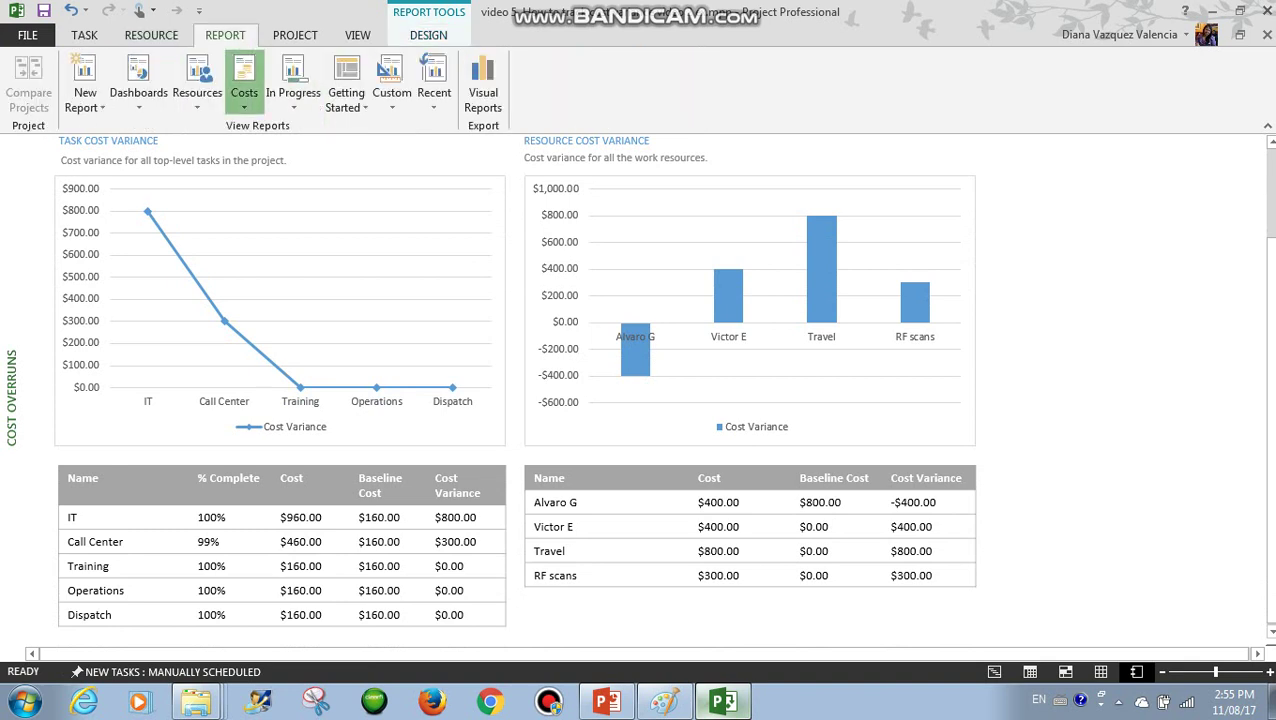
pyautogui.click(244, 85)
pyautogui.click(316, 194)
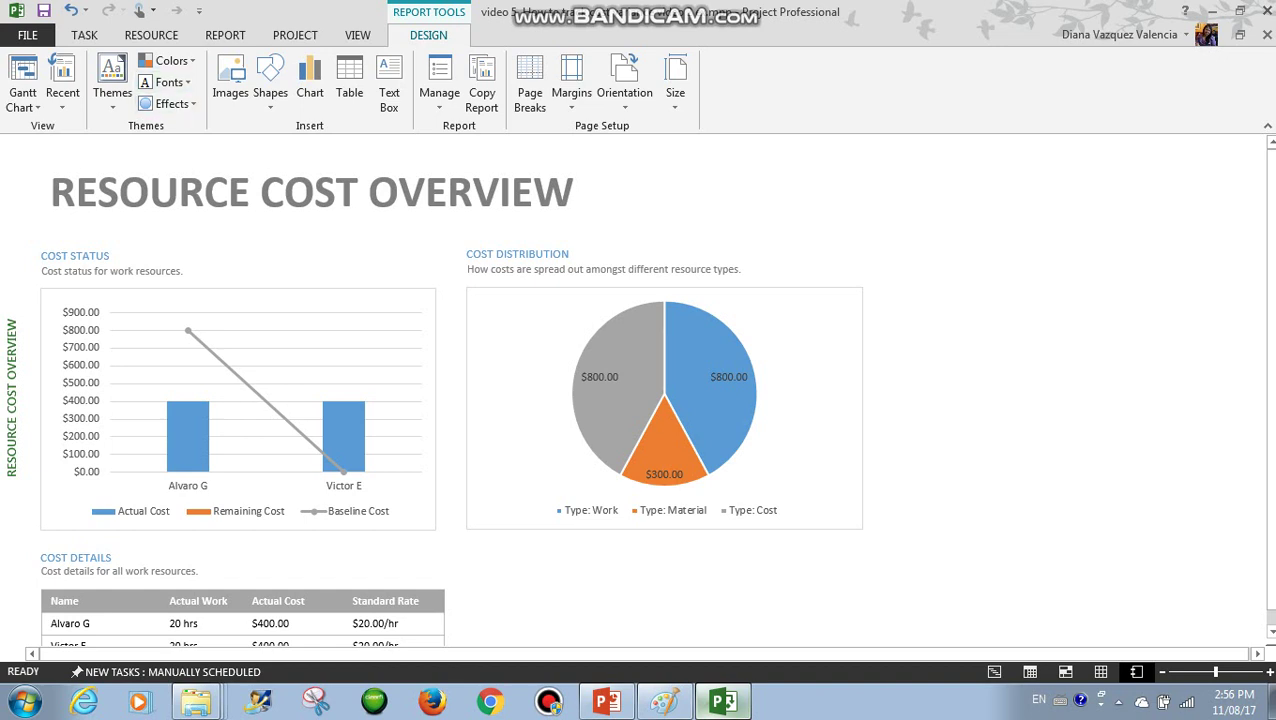
pyautogui.scroll(-1, 655, 404)
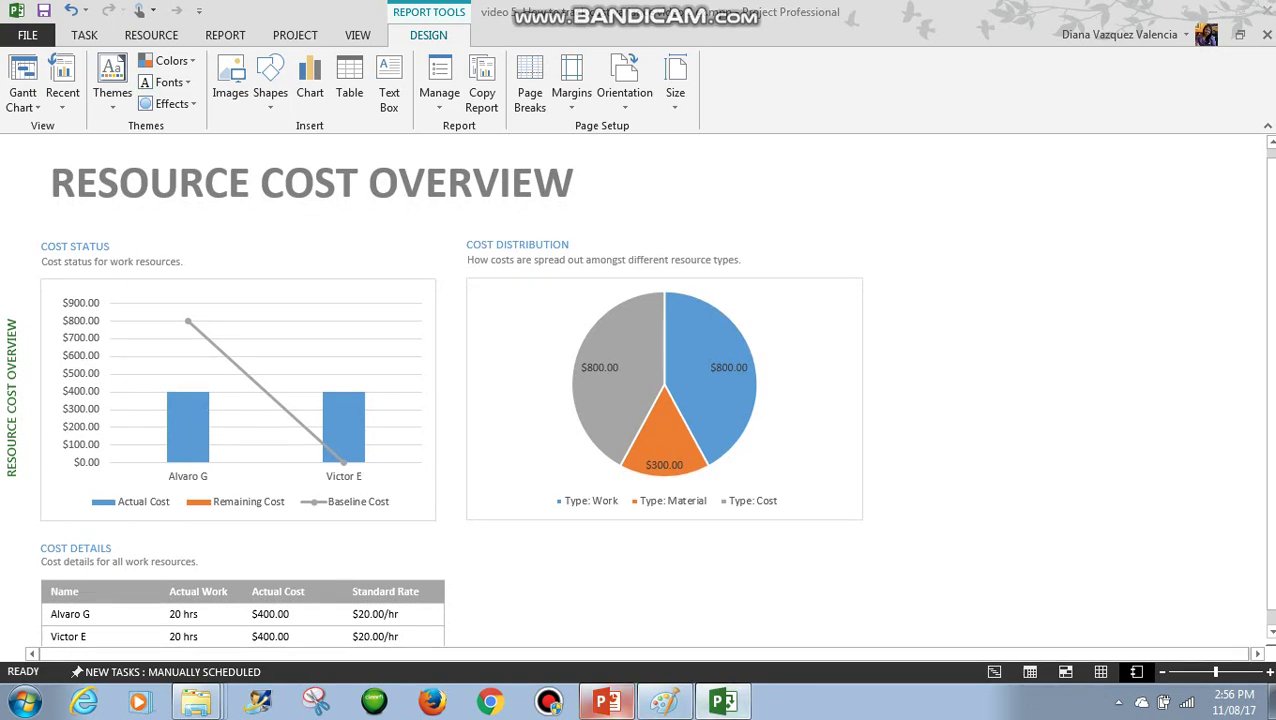